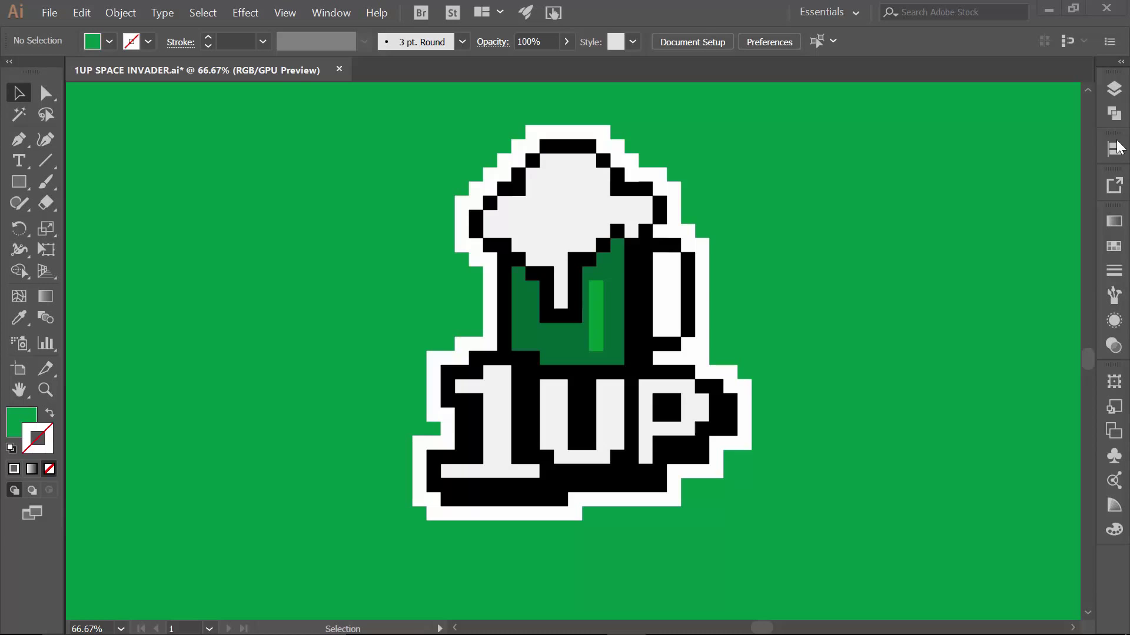
Step: Hide the 8BIT BEER, WHITE LAYER and GREEN BACKGROUND layers, showing only Layer 1's mug reference
left_click(1113, 93)
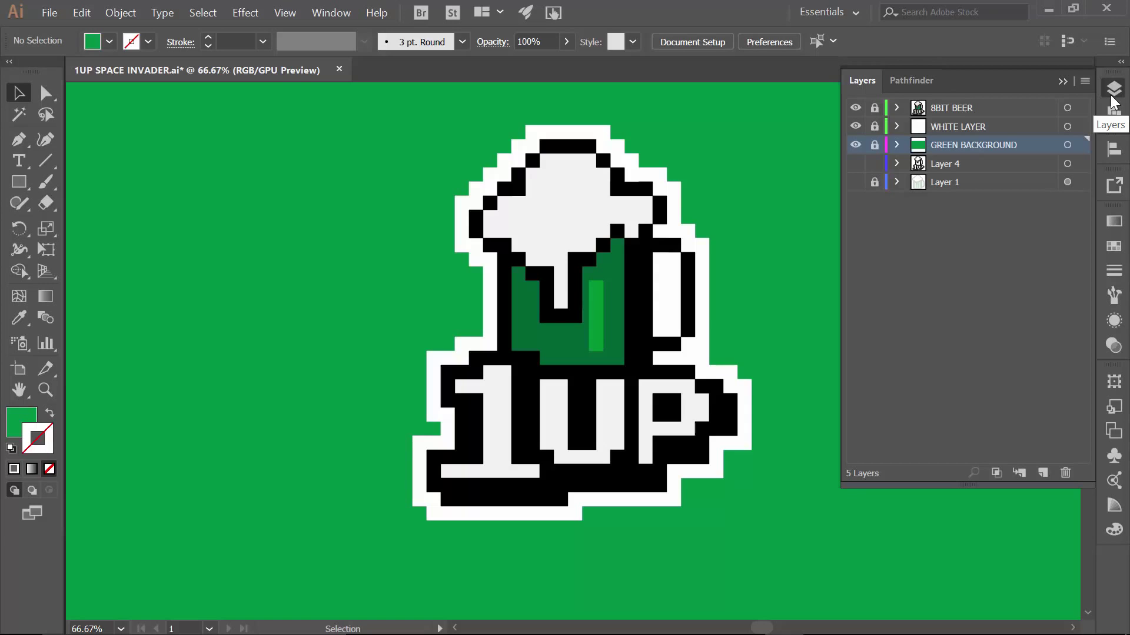
left_click(854, 109)
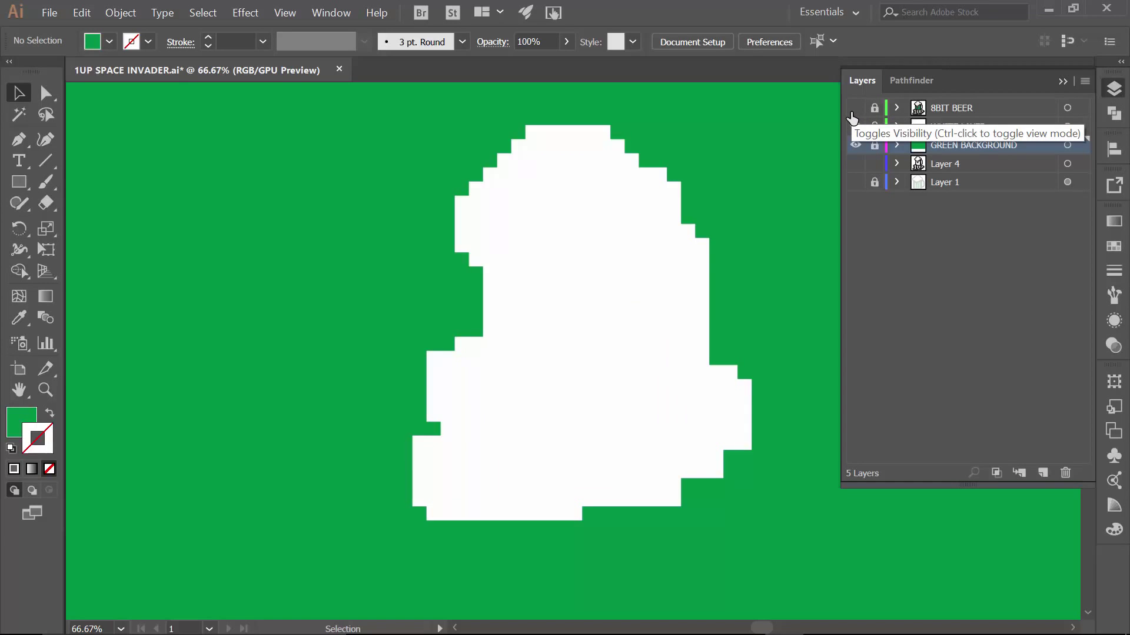
left_click(855, 127)
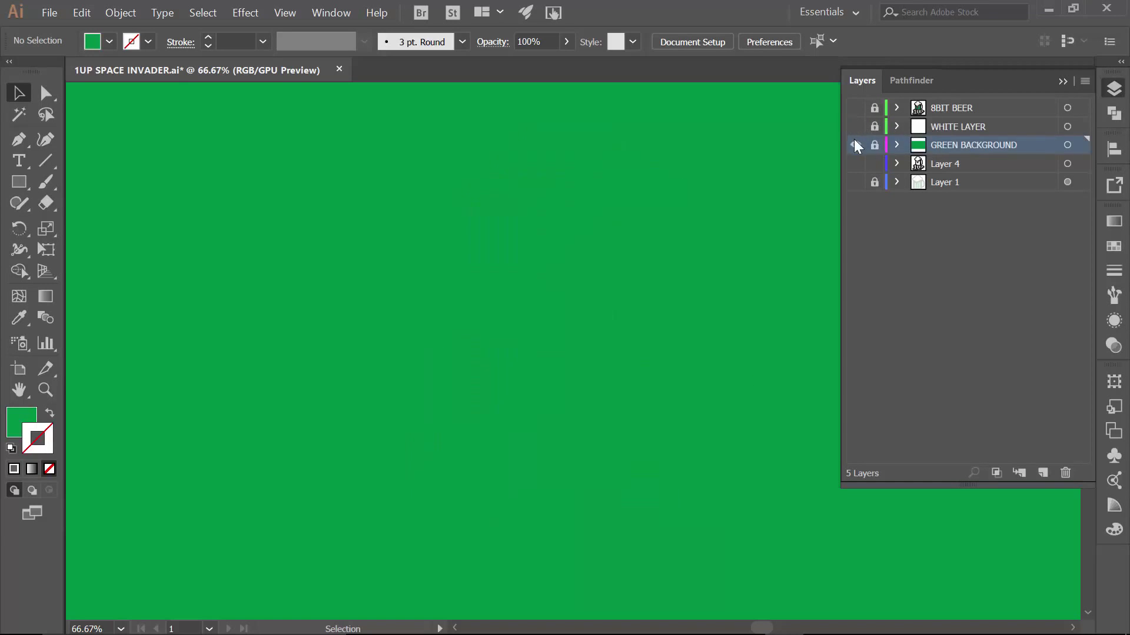
left_click(855, 146)
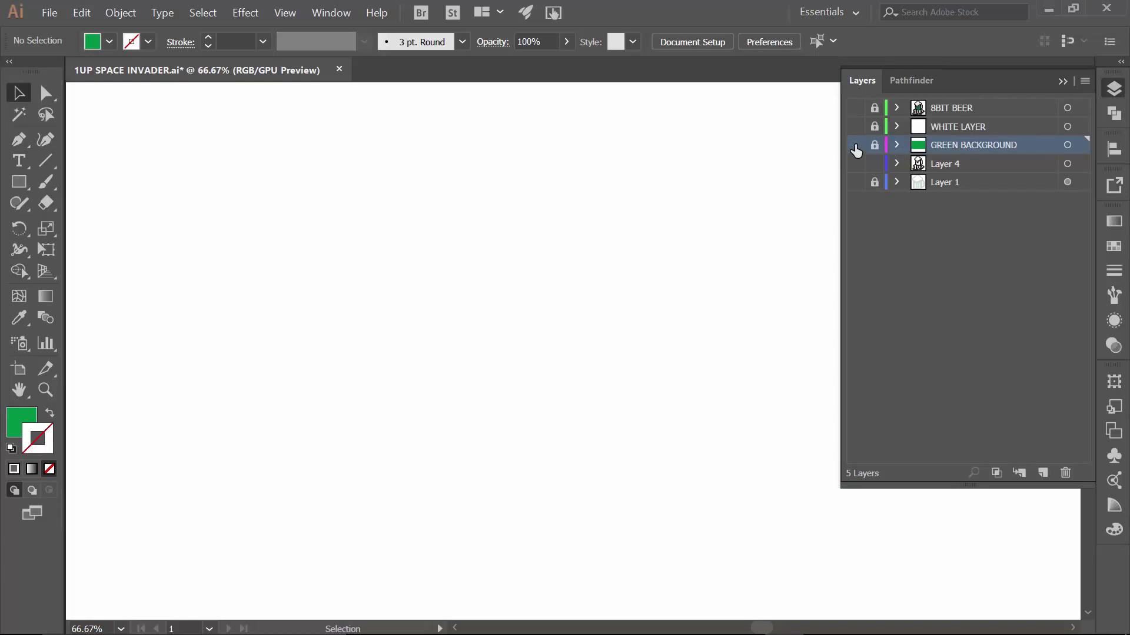
left_click(854, 183)
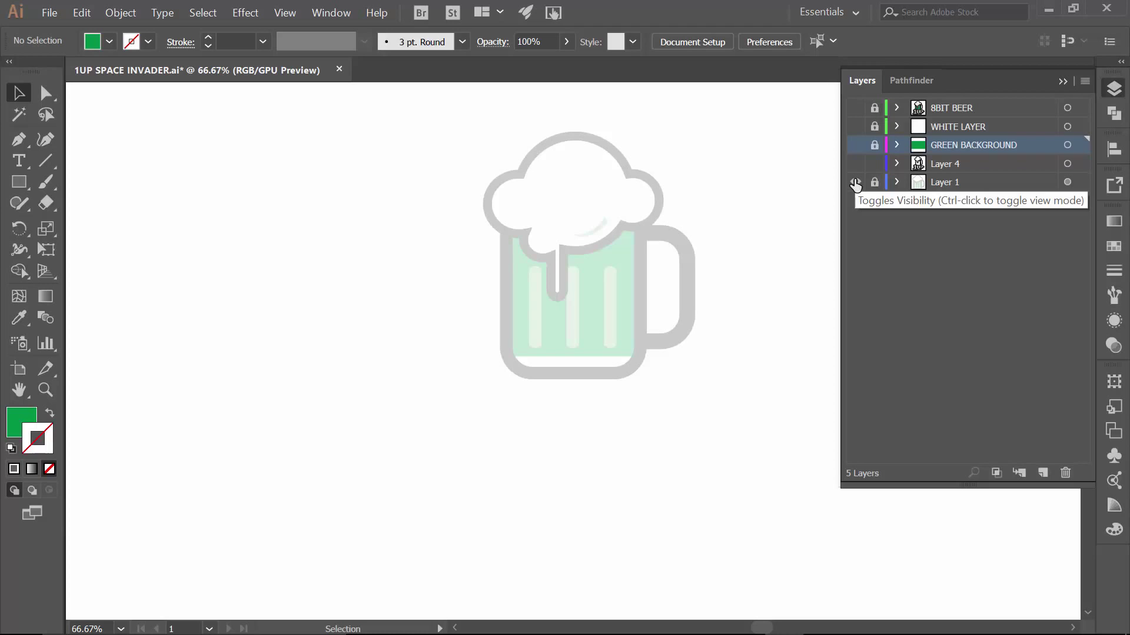
left_click_drag(687, 247, 668, 296)
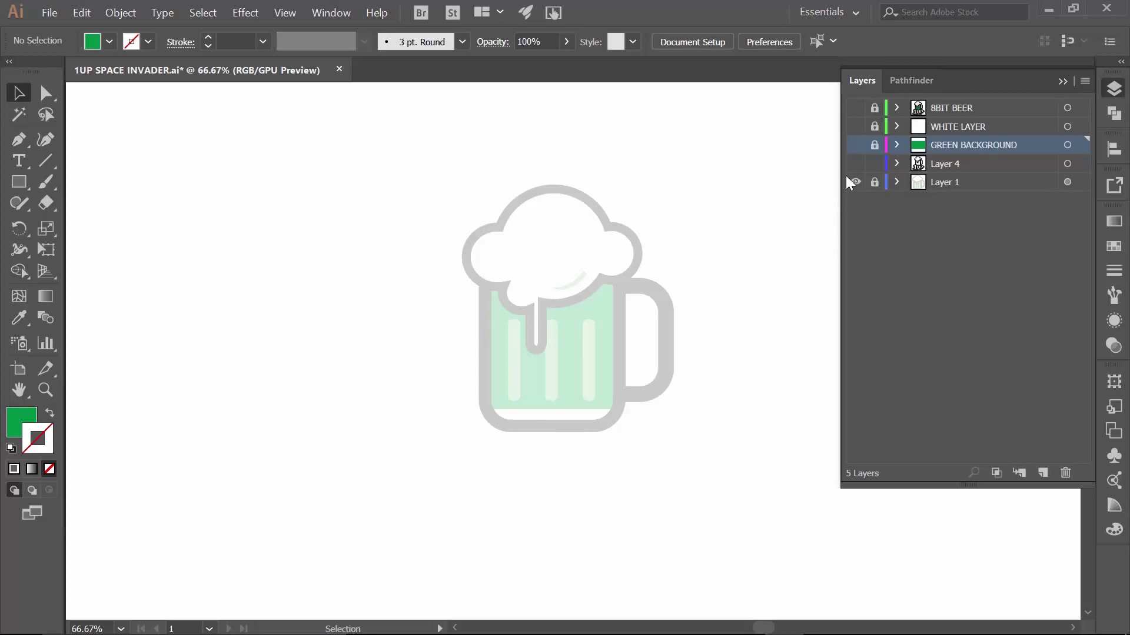
Step: Show rulers along the canvas edges via View > Rulers > Show Rulers
left_click(1062, 82)
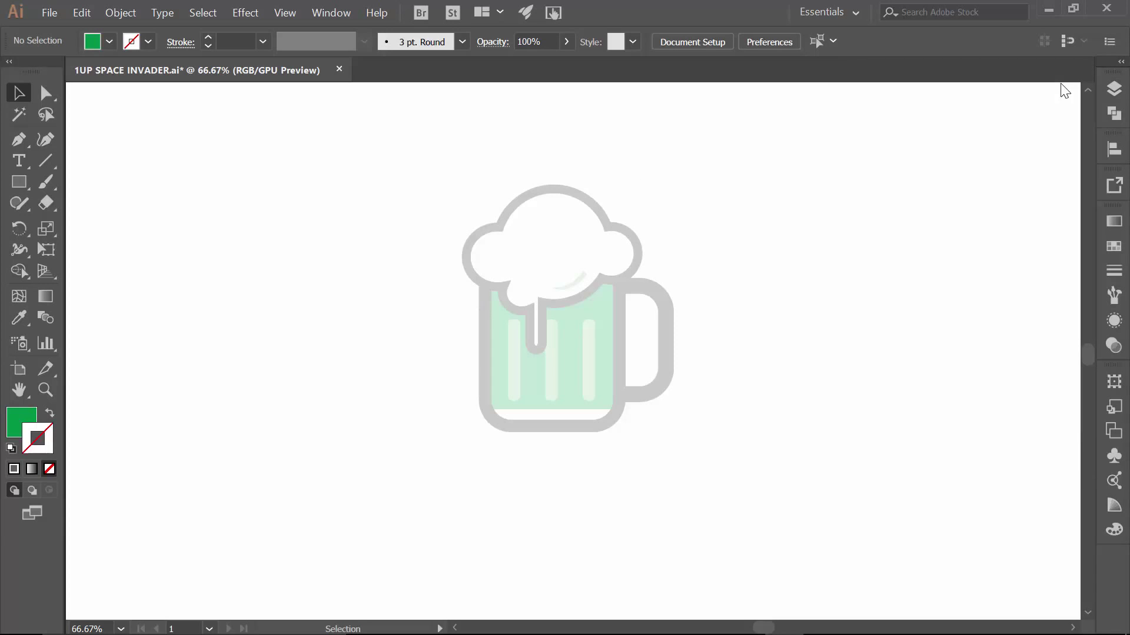
left_click(291, 8)
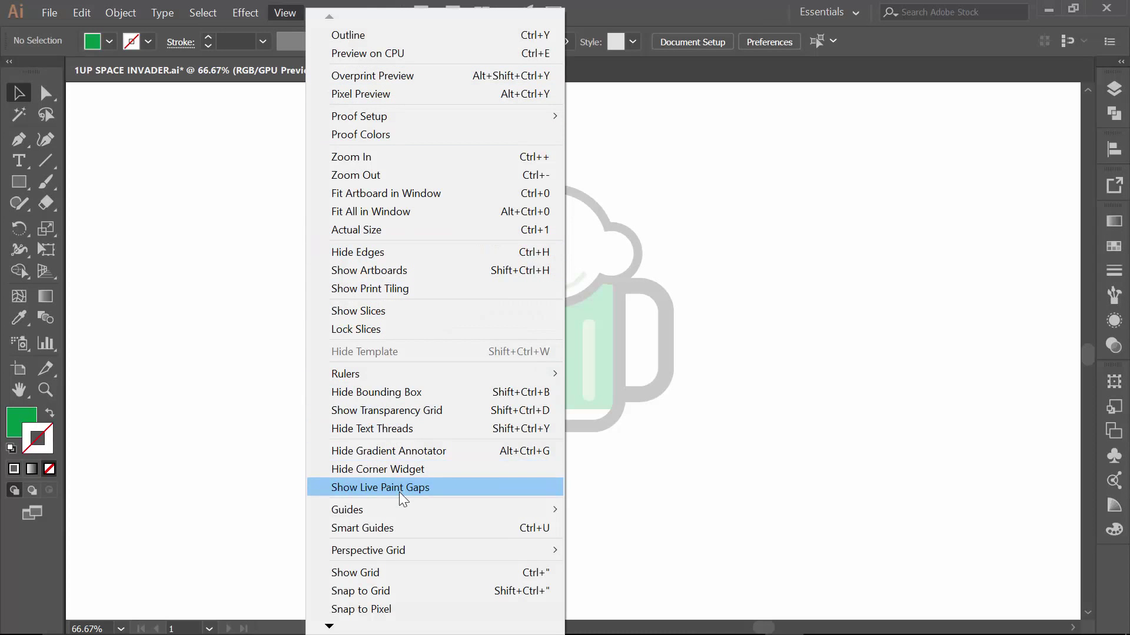
mouse_move(352, 376)
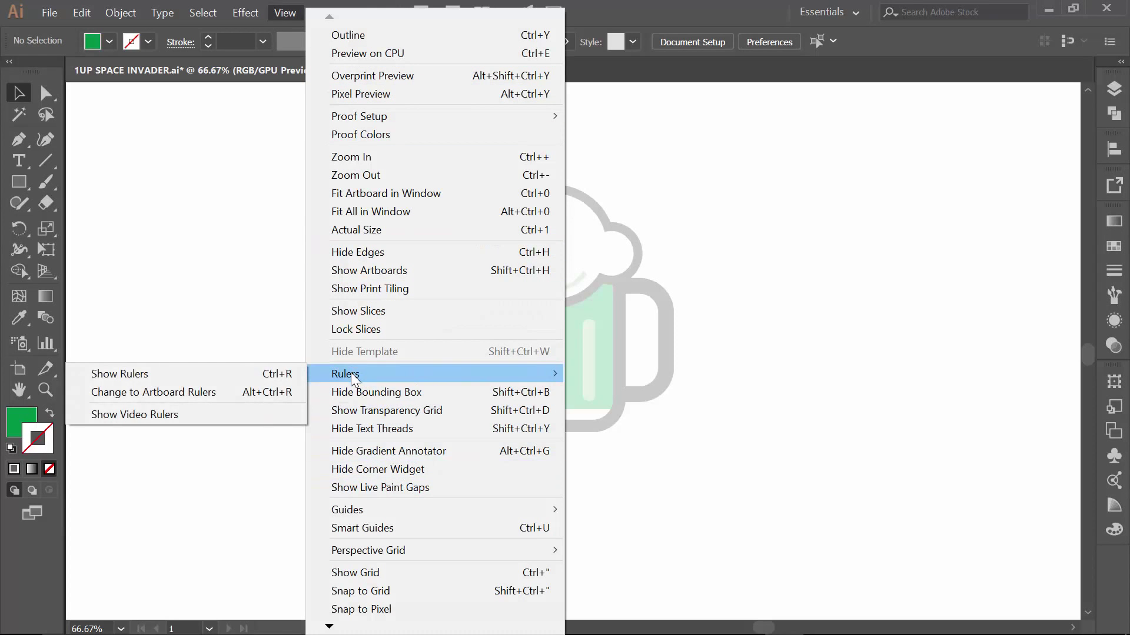
left_click(238, 374)
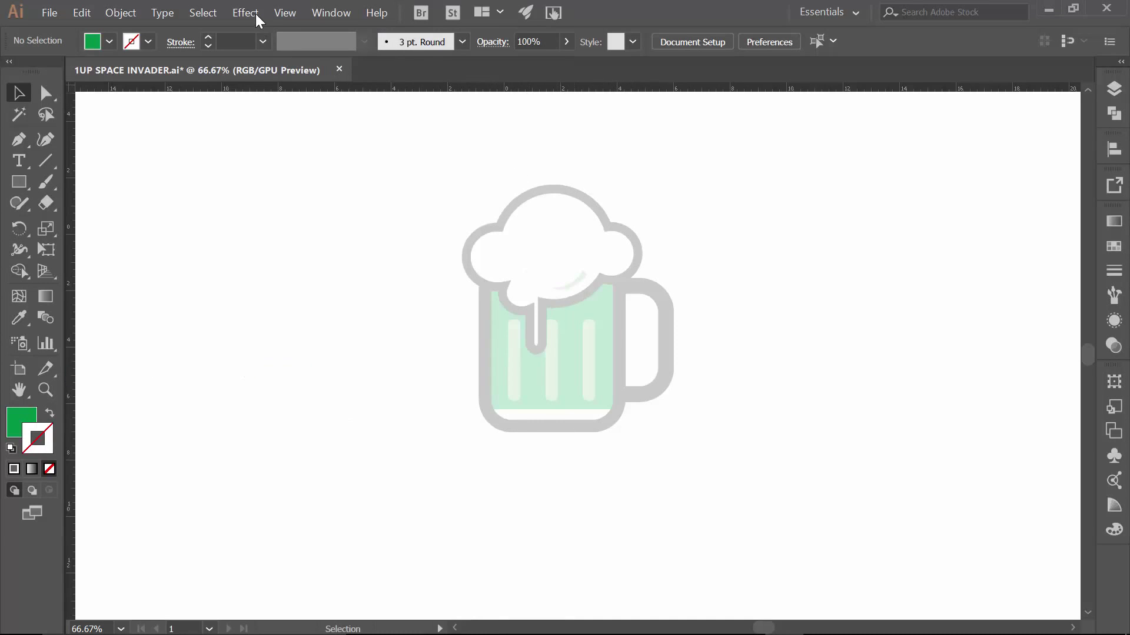
left_click(285, 13)
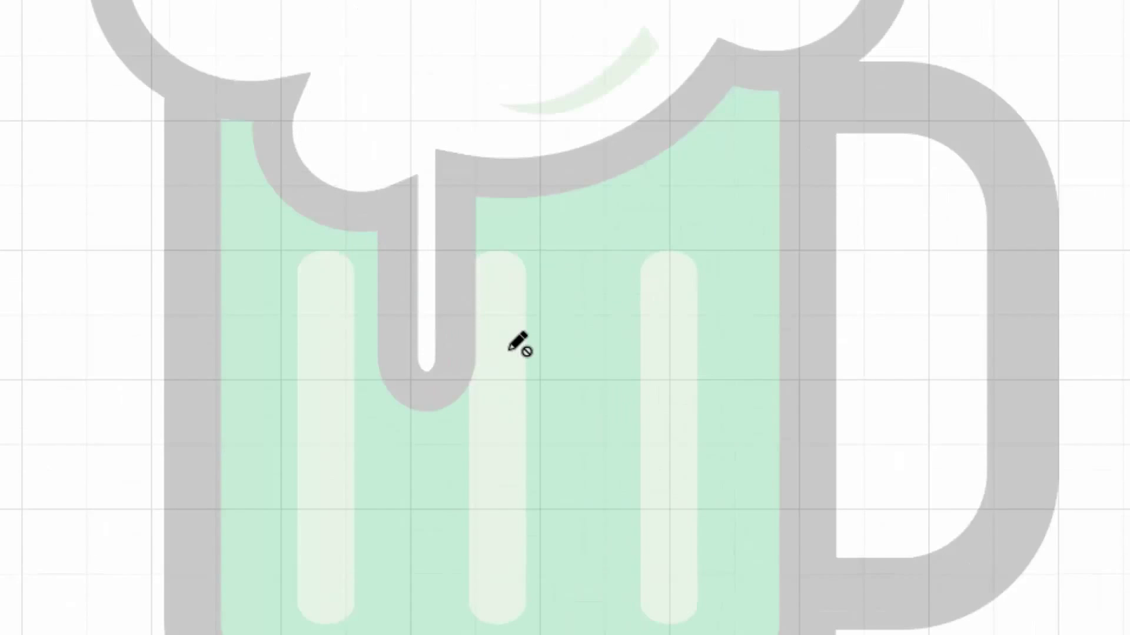
Step: Zoom to the mug handle and draw a black square block on its right edge
scroll(518, 344, "up", 2)
scroll(837, 282, "right", 8)
scroll(779, 435, "down", 2)
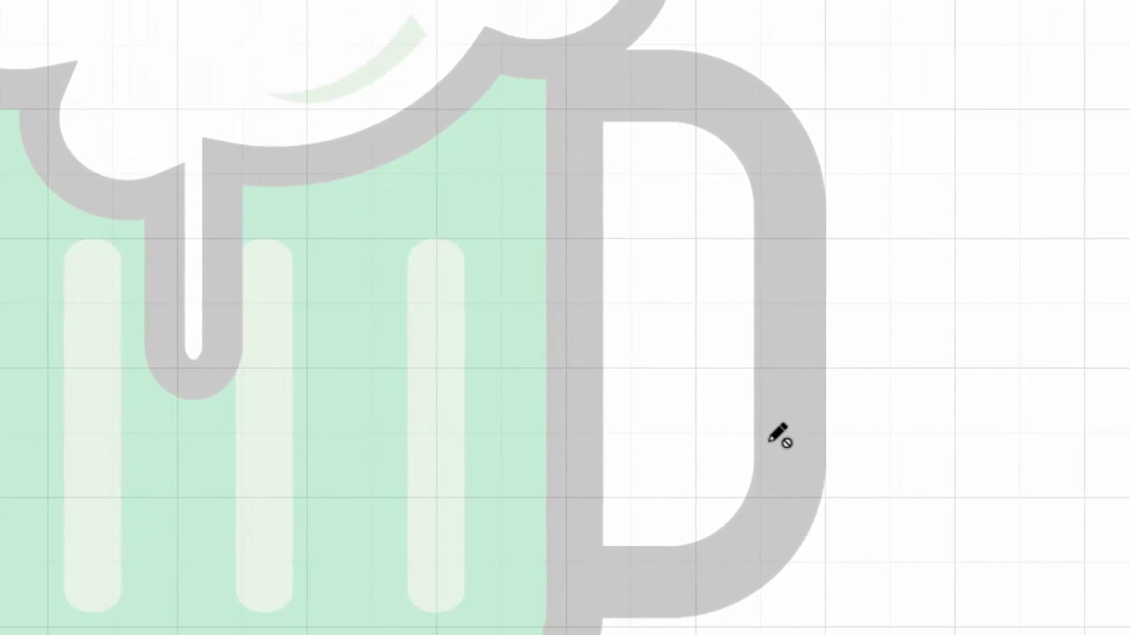
scroll(770, 438, "right", 1)
scroll(770, 438, "down", 1)
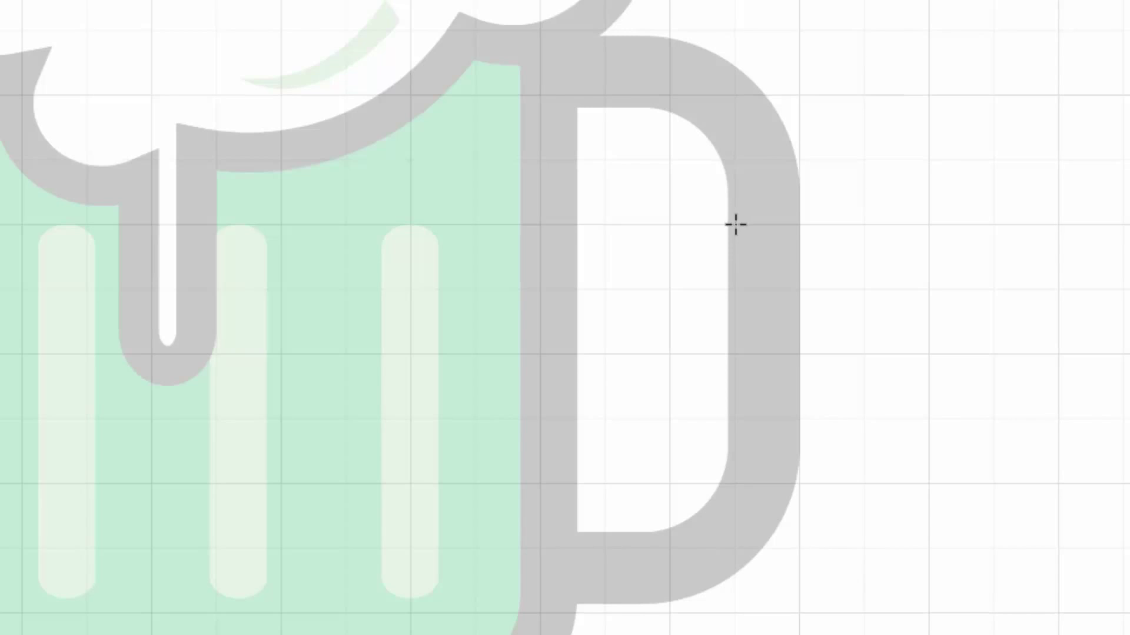
left_click_drag(734, 225, 798, 288)
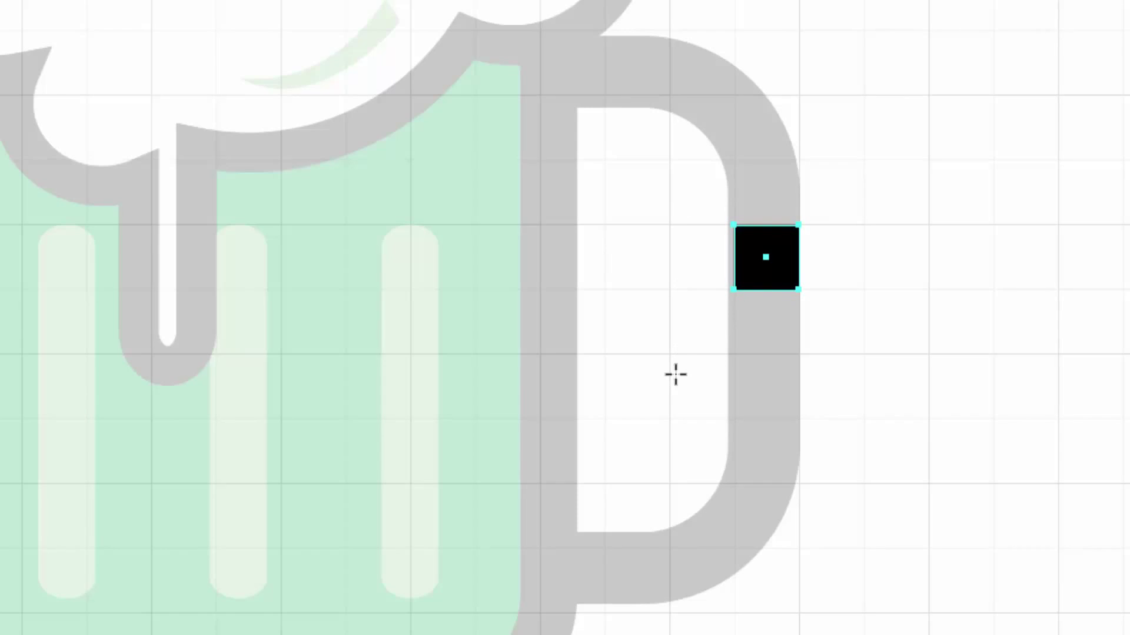
key("v")
left_click(706, 353)
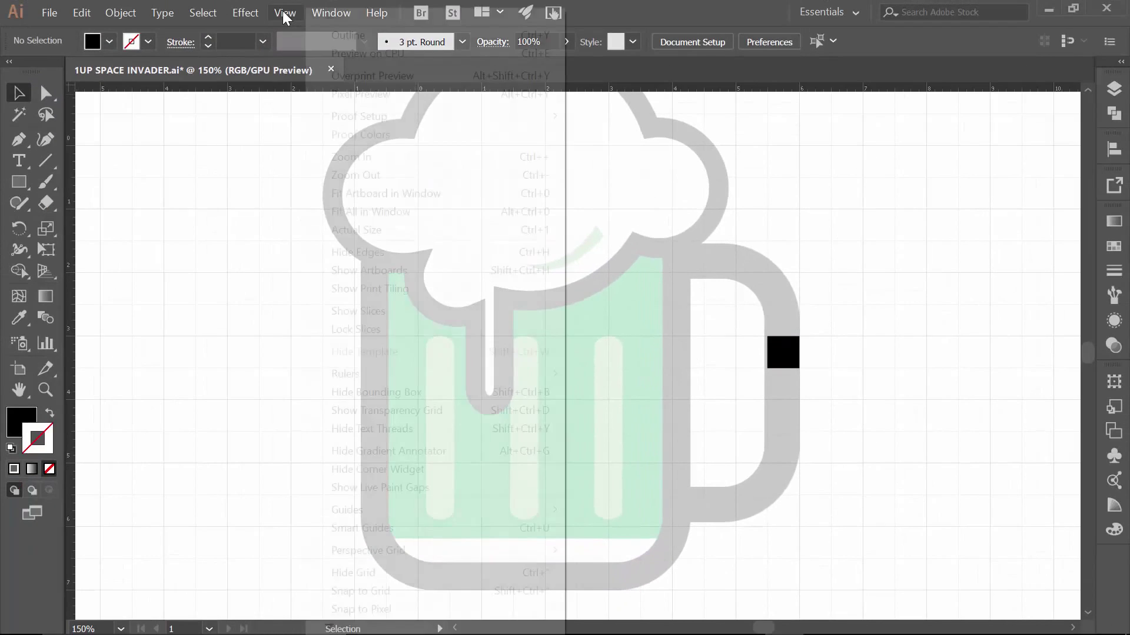
Step: Enable Snap to Grid and resize the black square to fill exactly one grid cell
left_click(282, 10)
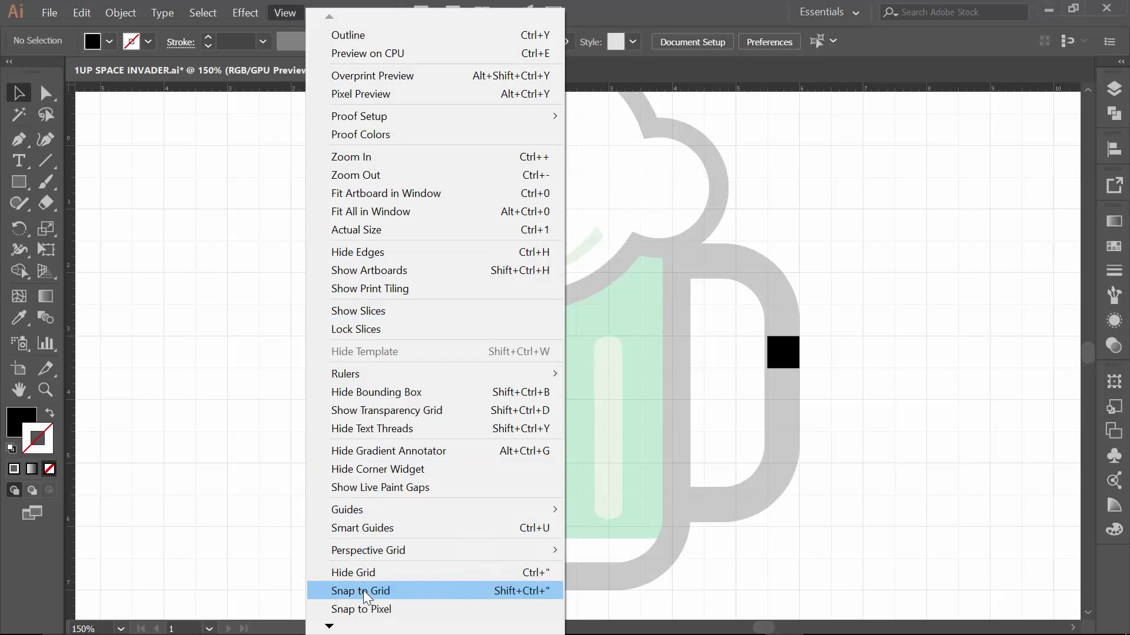
left_click(398, 591)
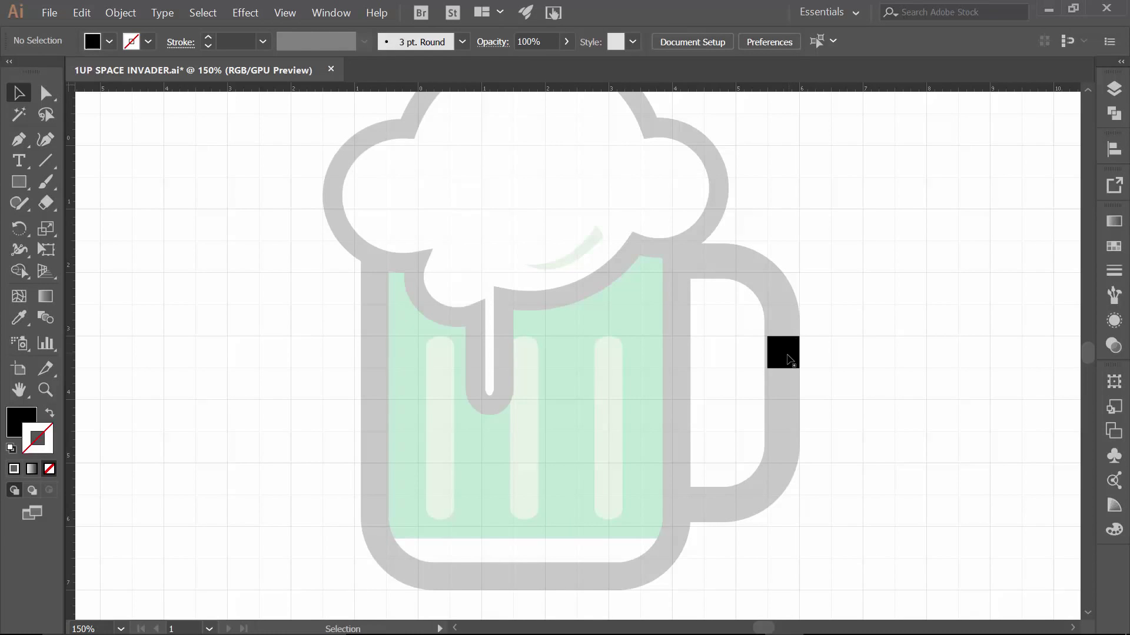
left_click(783, 357)
mouse_move(763, 371)
left_mouse_down()
mouse_move(774, 366)
mouse_move(737, 402)
mouse_move(767, 369)
left_mouse_up()
left_click(756, 402)
left_click(764, 43)
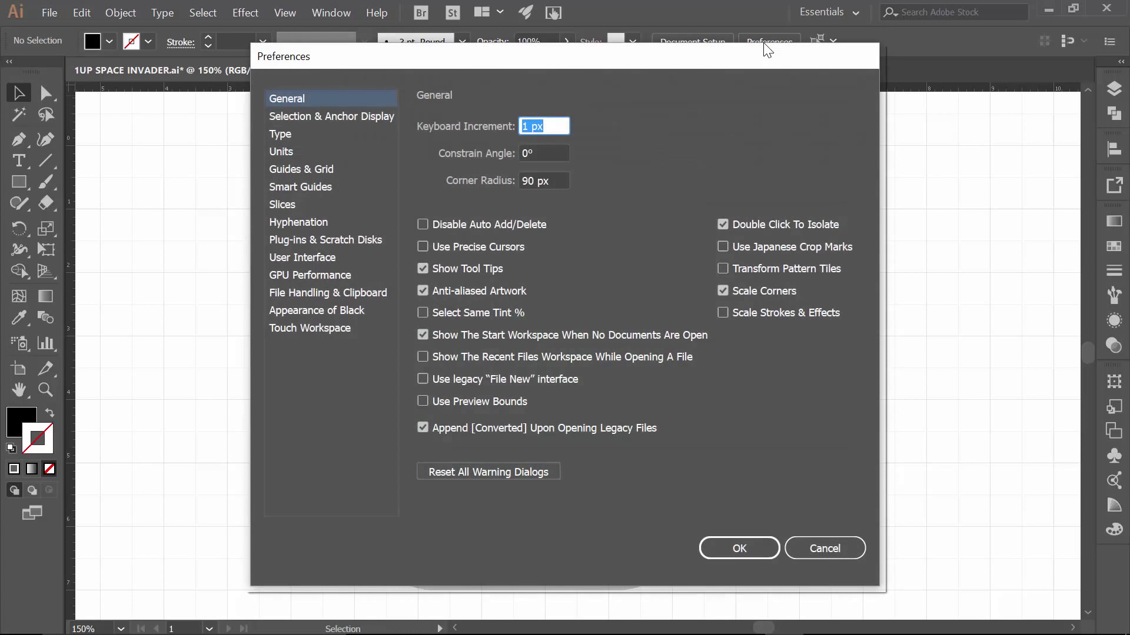
left_click(299, 170)
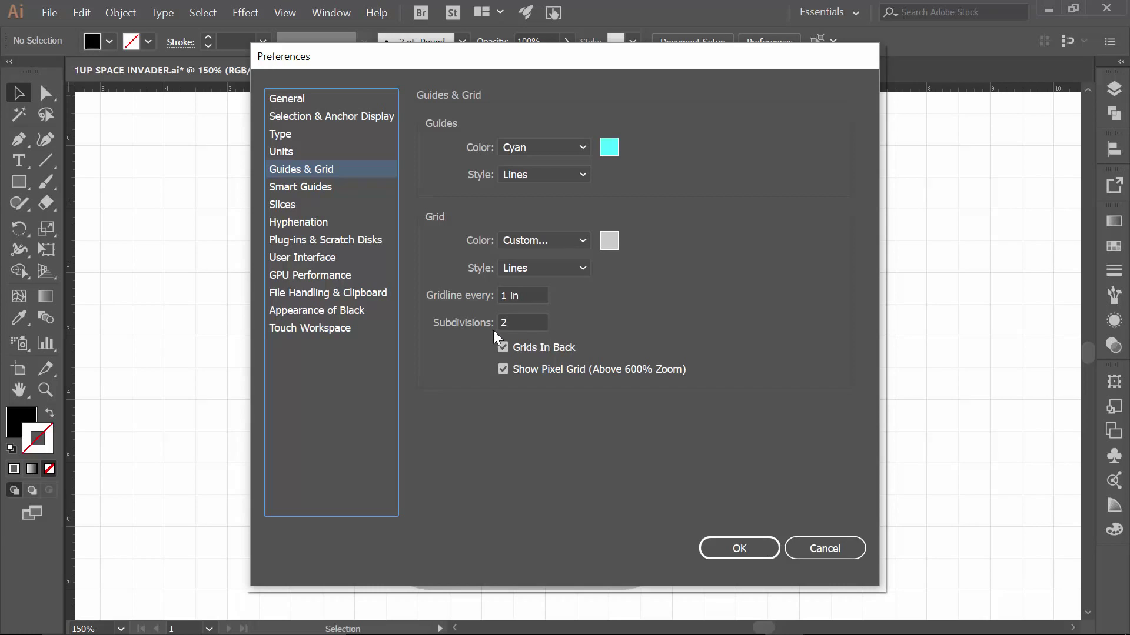
left_click(746, 544)
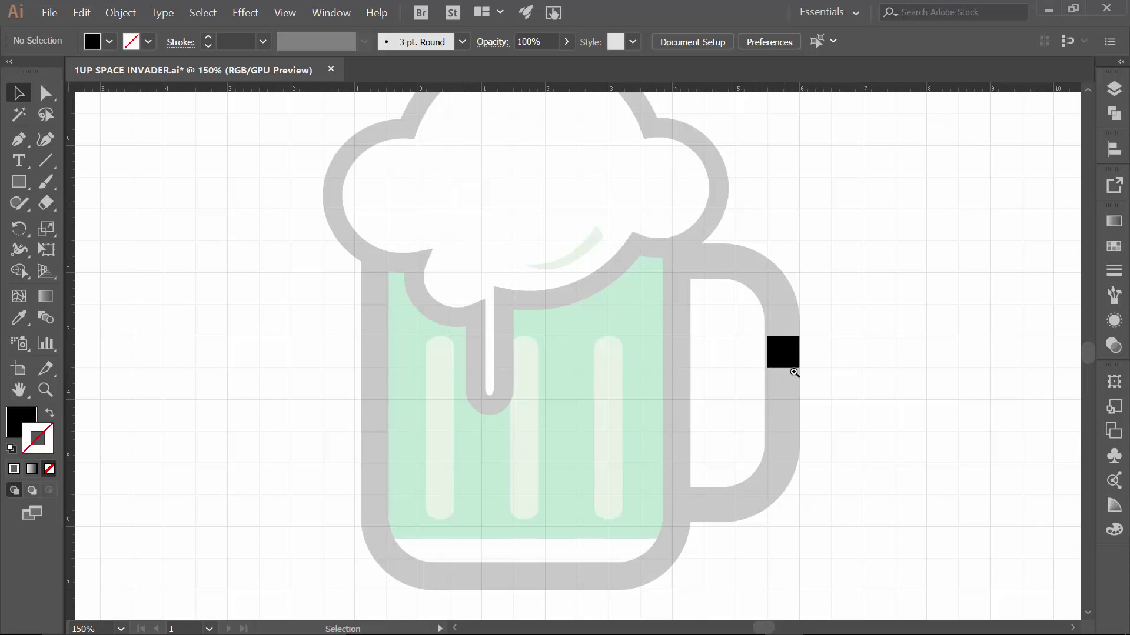
Step: Zoom in on the handle and place a copy of the black square one cell higher
left_click_drag(739, 335, 865, 462)
left_click_drag(817, 396, 669, 328)
key("v")
left_click(661, 388)
key("ctrl+d")
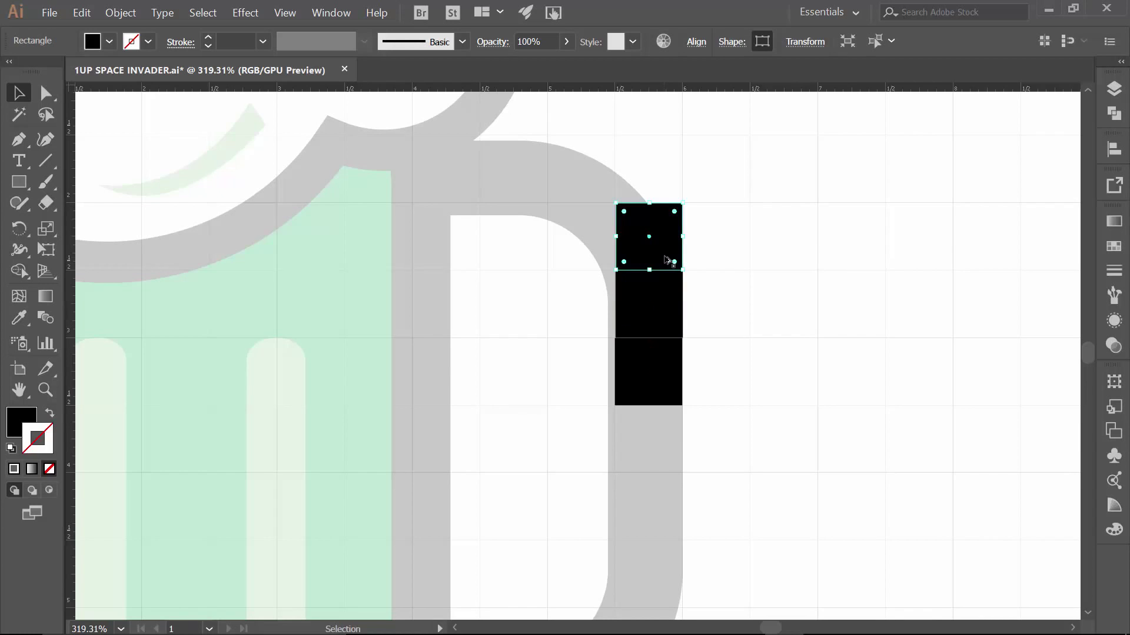
left_click_drag(669, 261, 466, 481)
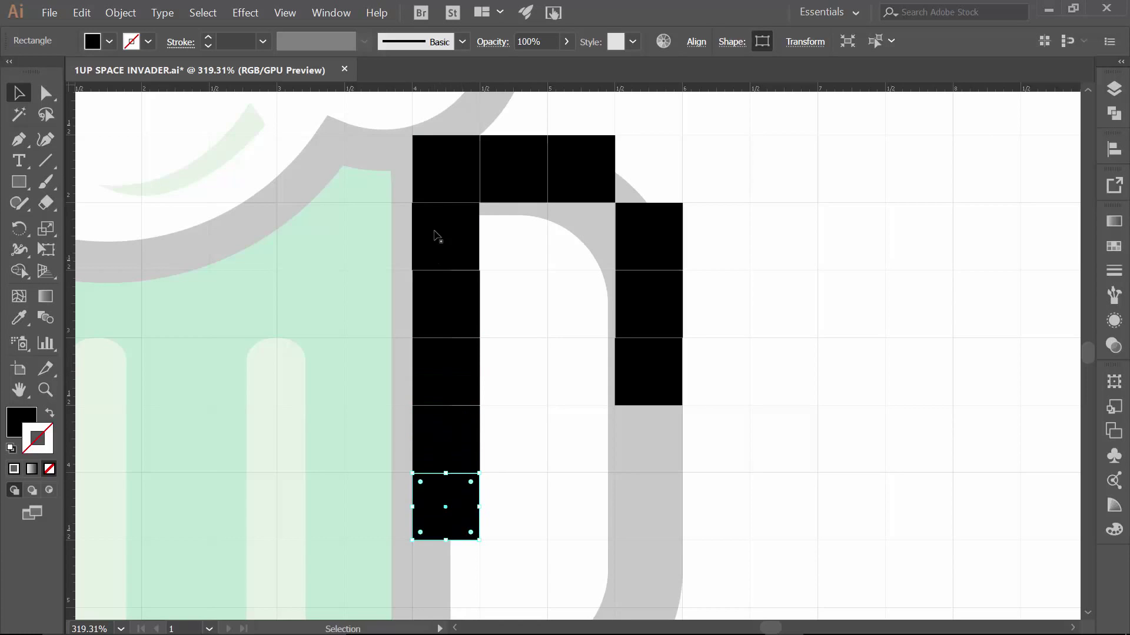
Step: Copy the top-left black square one grid cell to the left along the mug's rim
left_click(444, 183)
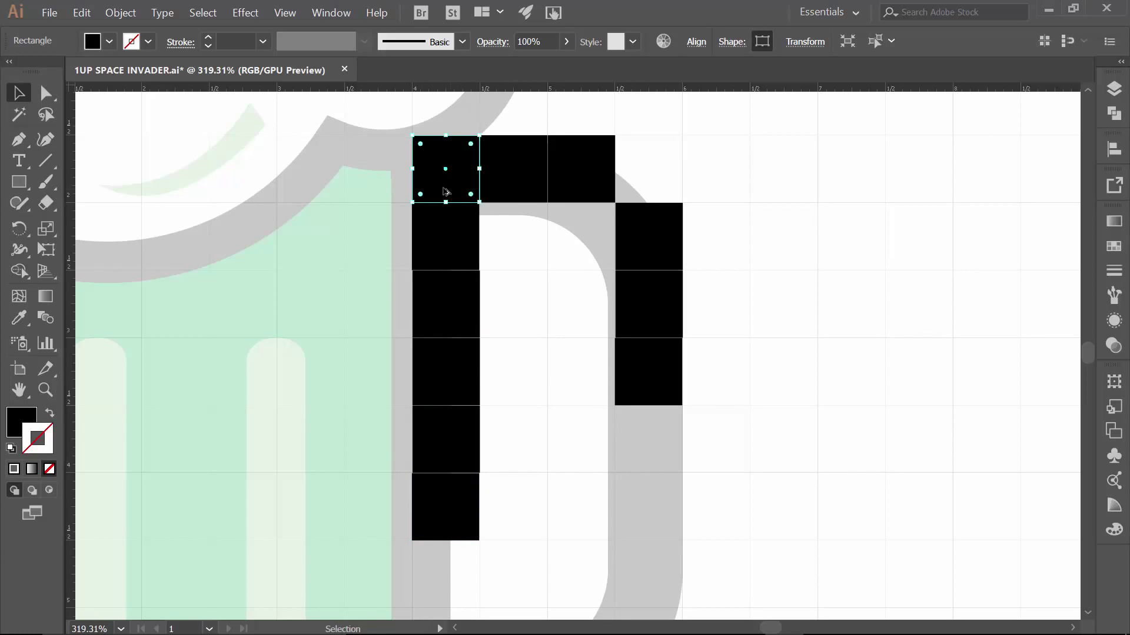
left_click_drag(446, 191, 378, 191)
left_click(347, 207)
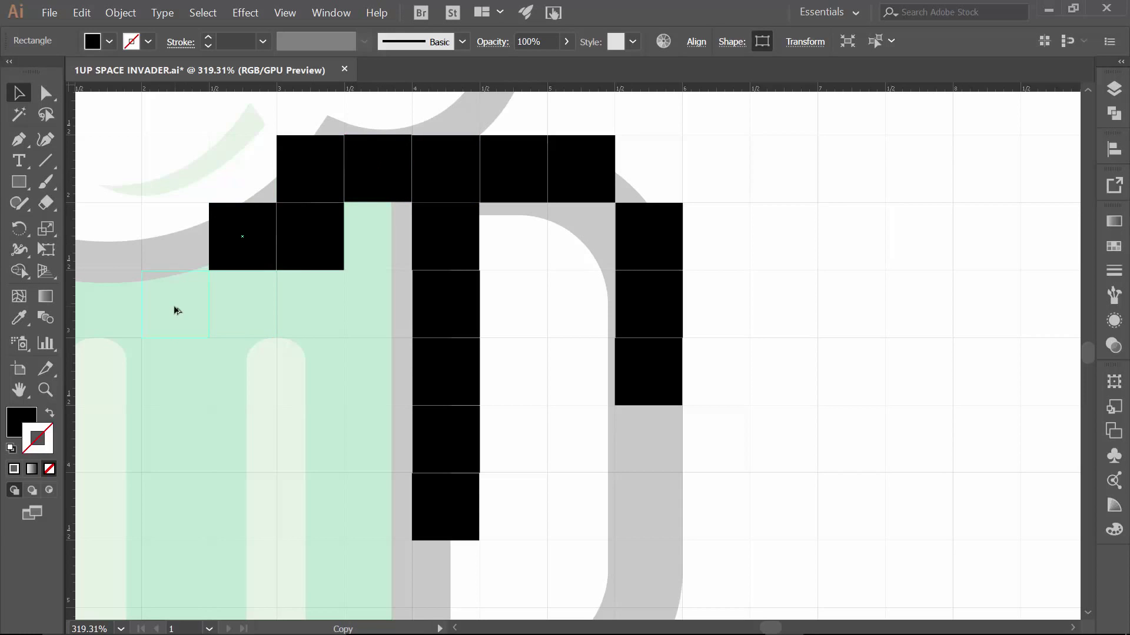
left_click_drag(174, 307, 175, 304)
scroll(390, 226, "up", 2)
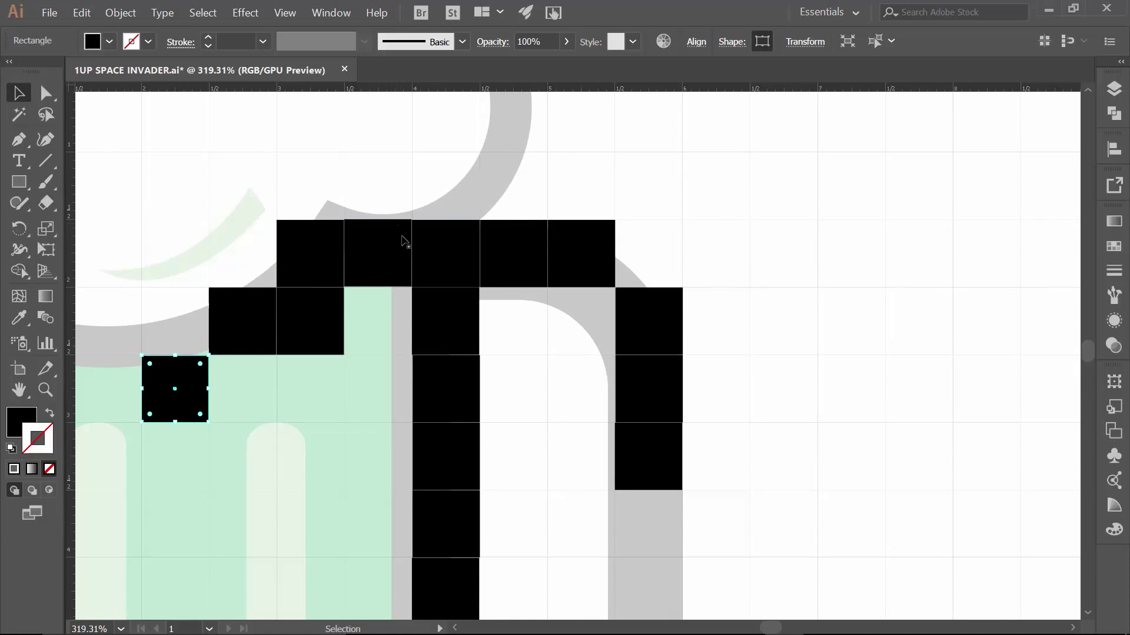
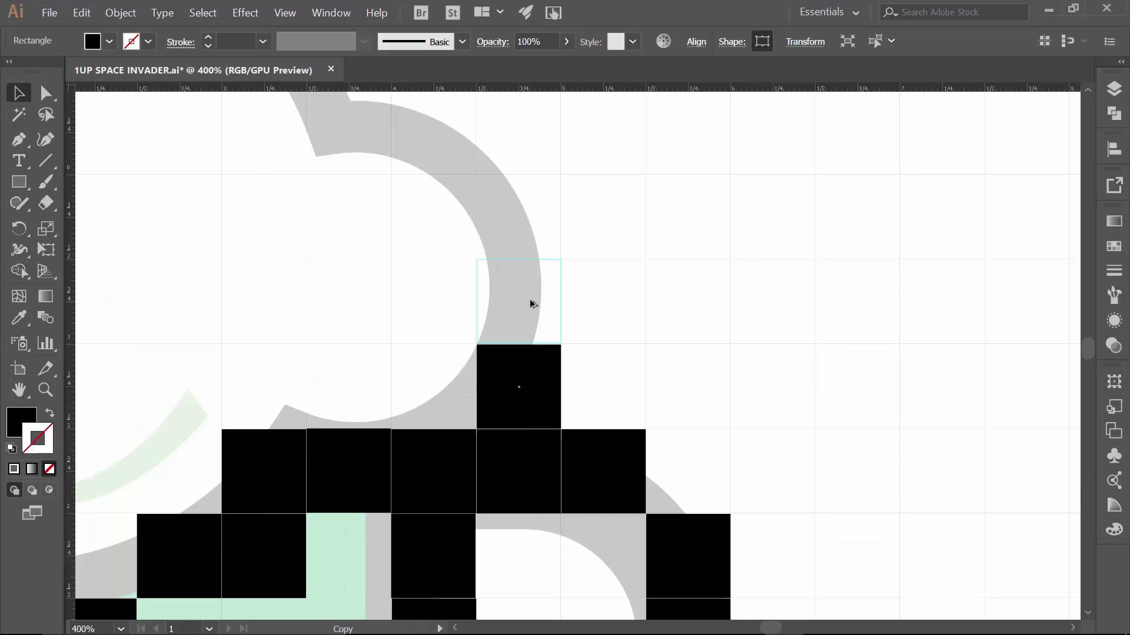
Step: Alt-drag copies of the black square up and over the foam's top-left outline, zooming out to 150%
left_click_drag(533, 304, 356, 147)
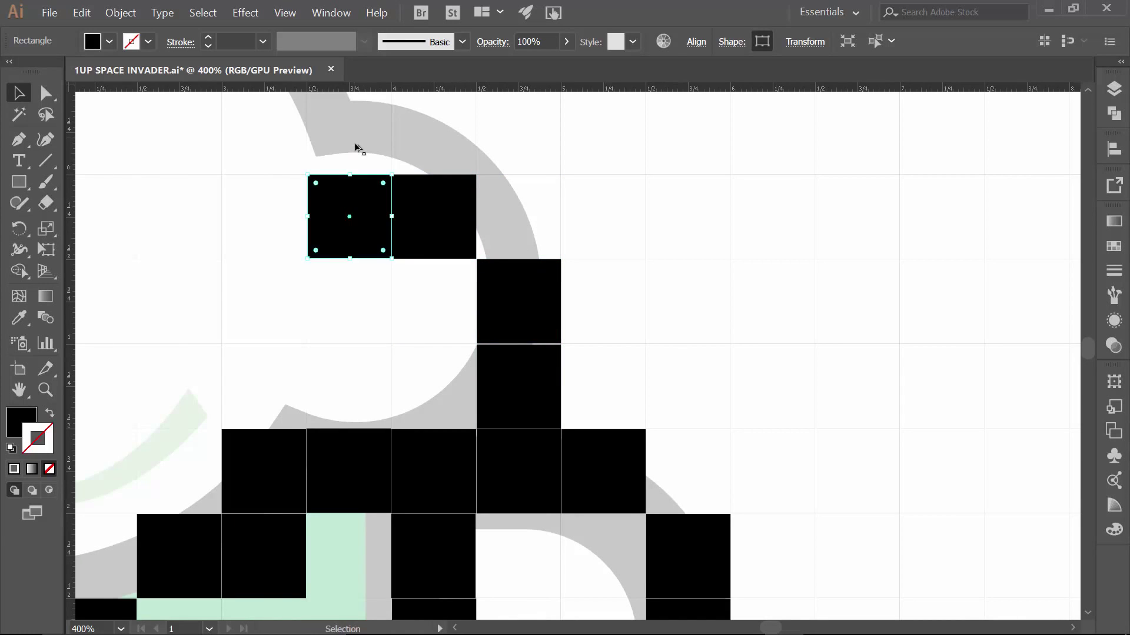
scroll(356, 147, "up", 5)
left_click_drag(361, 294, 292, 202)
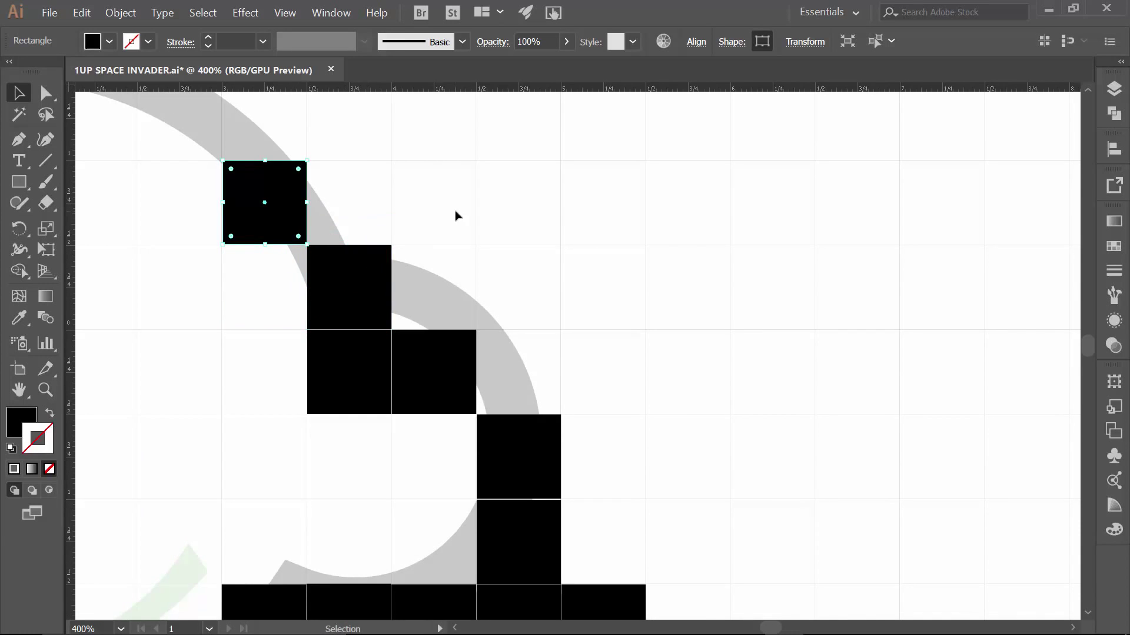
key("ctrl+minus")
key("ctrl+minus")
key("ctrl+minus")
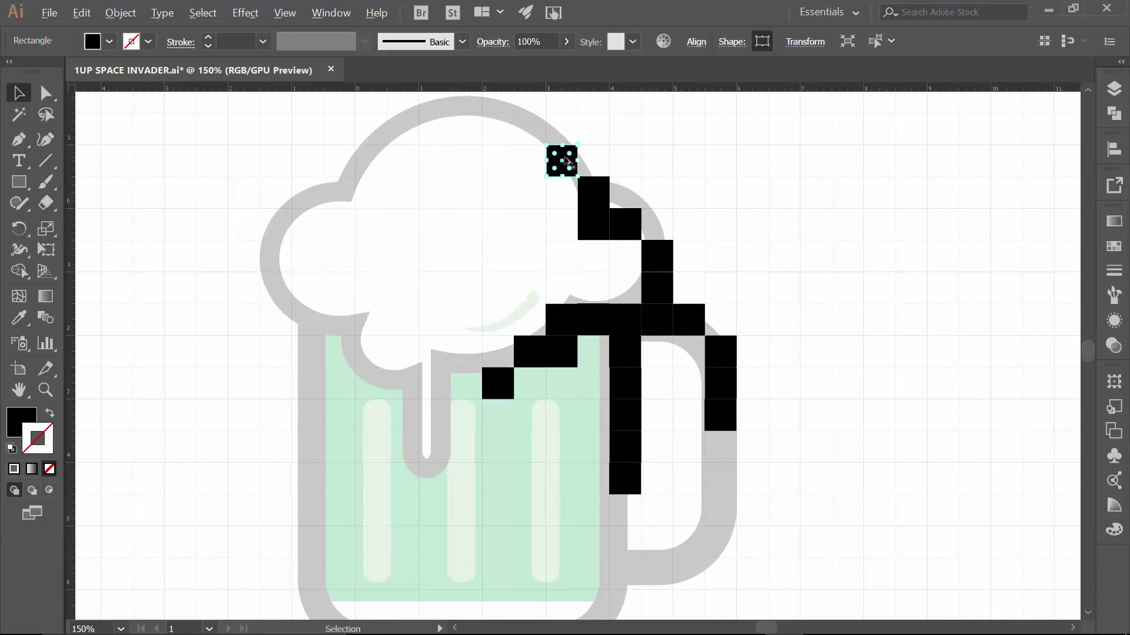
left_click_drag(567, 160, 410, 183)
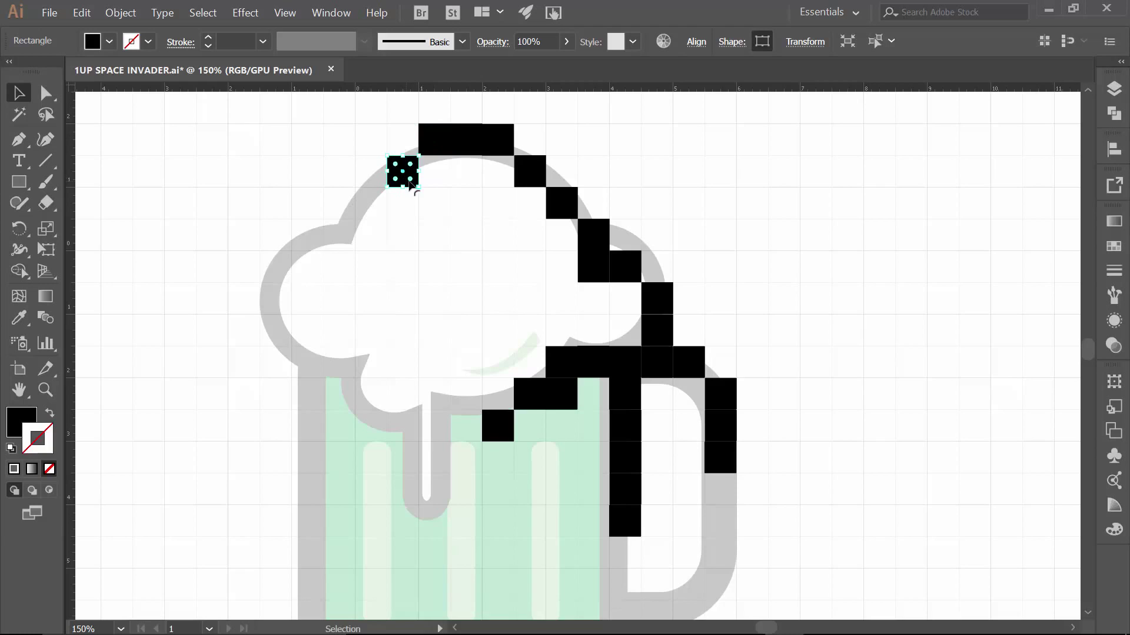
left_click_drag(411, 184, 364, 215)
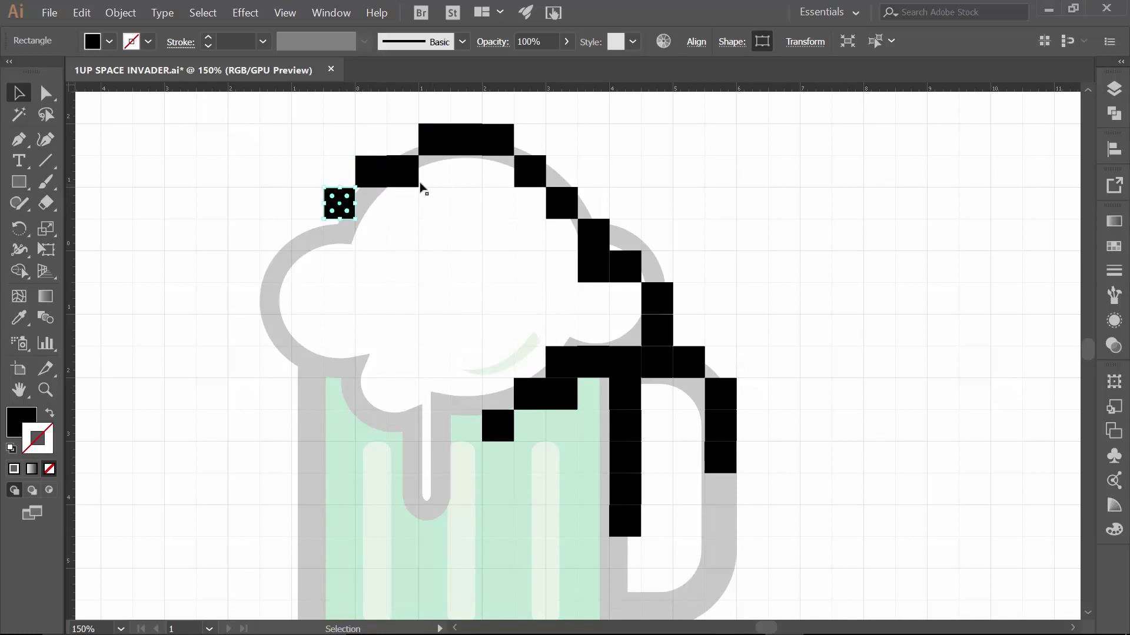
Step: Hide draft Layer 6 and show Layer 4 with the completed pixel 1UP mug
left_click(1113, 88)
left_click(856, 181)
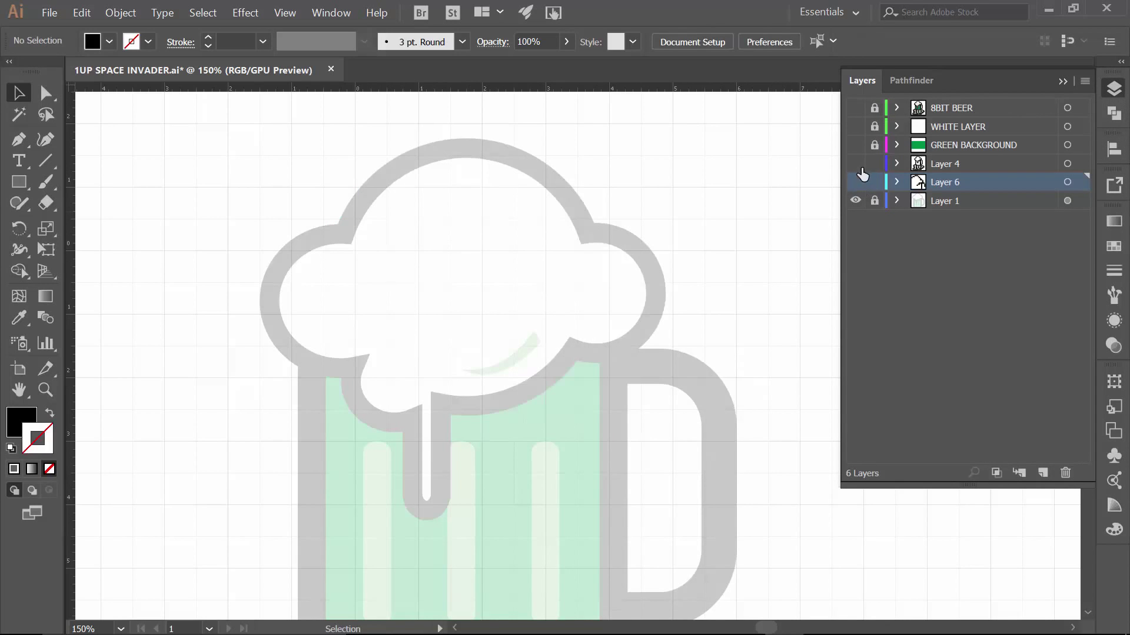
left_click(856, 163)
key("ctrl+minus")
scroll(592, 250, "down", 4)
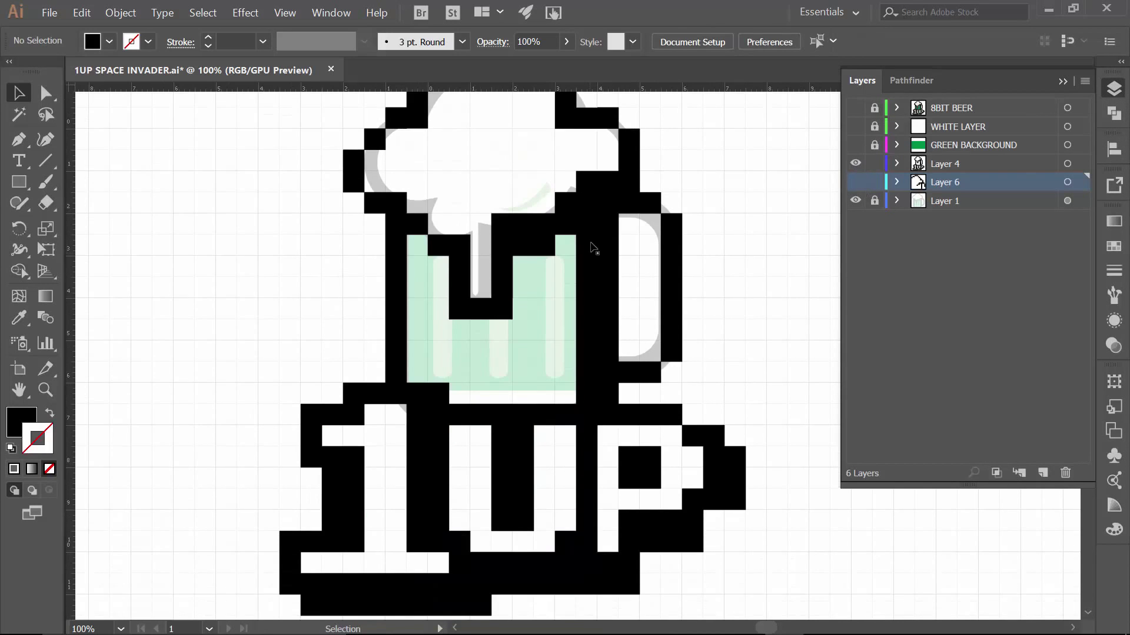
Step: Fill the tall bar inside the beer green, then marquee-select all the mug artwork
left_click(592, 273)
left_click(108, 41)
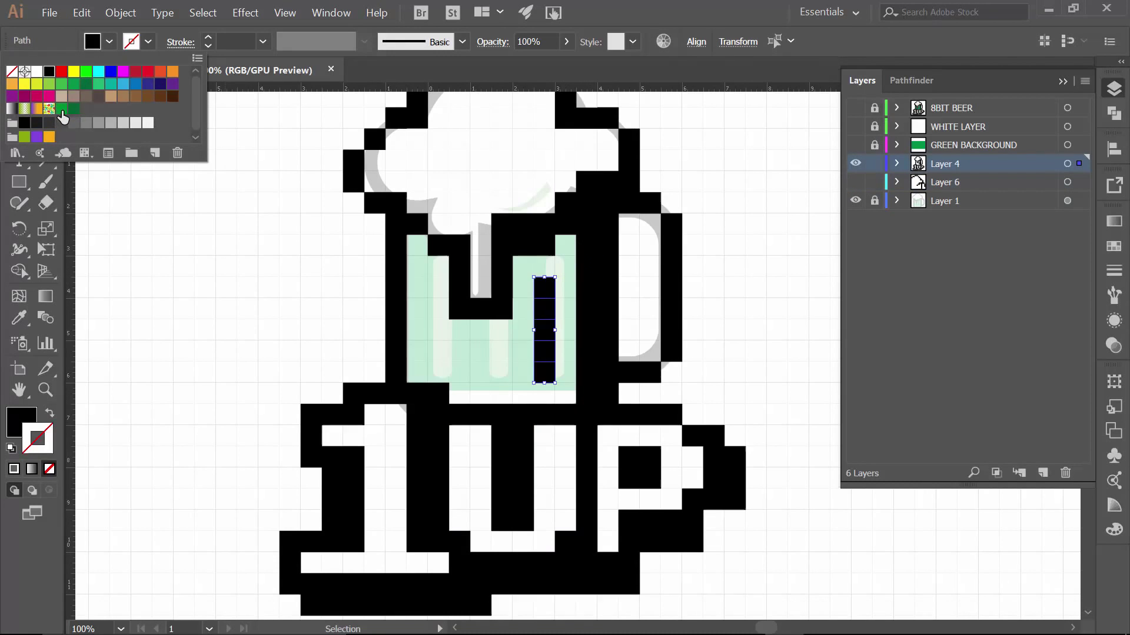
left_click(61, 109)
key("ctrl+minus")
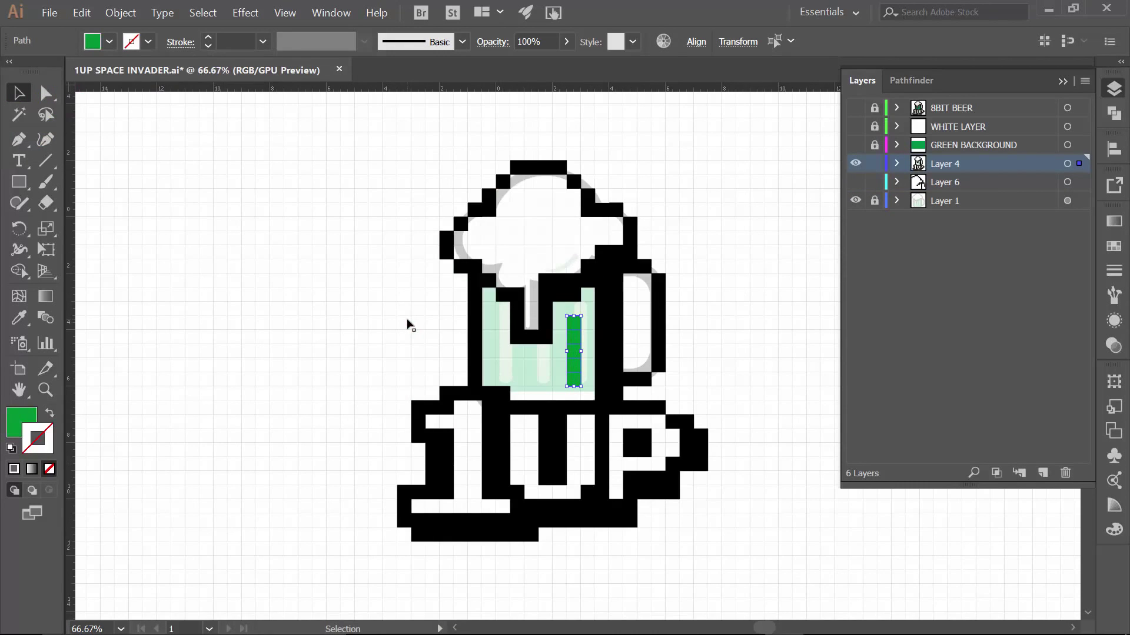
left_click(395, 283)
left_click_drag(316, 131, 812, 600)
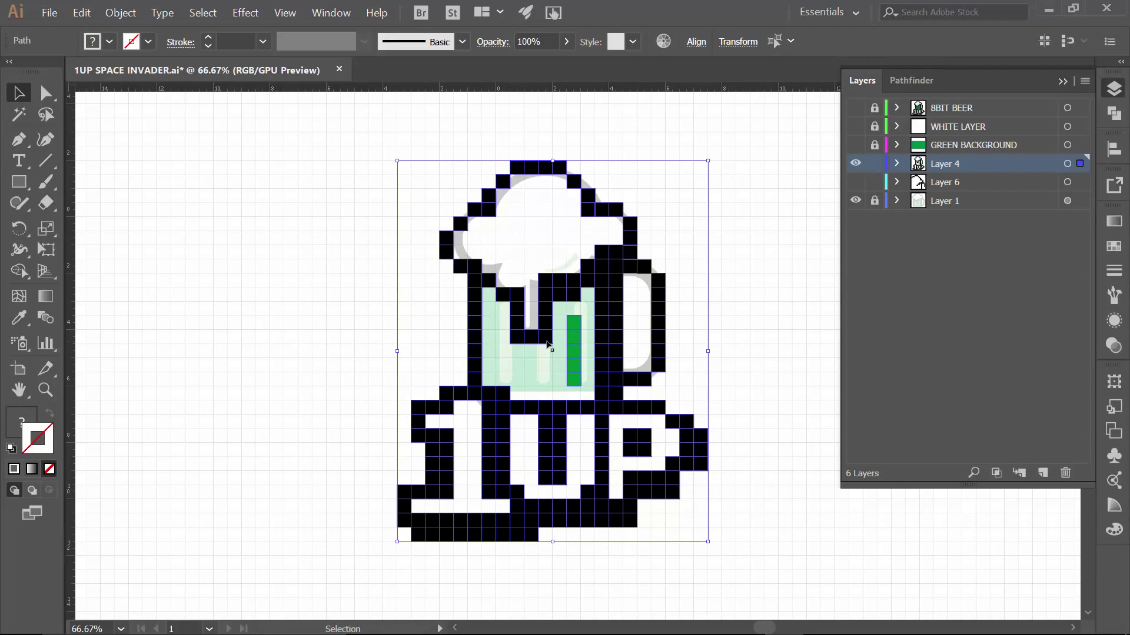
Step: Convert the selected mug artwork into a Live Paint group via Object > Live Paint > Make
left_click(132, 16)
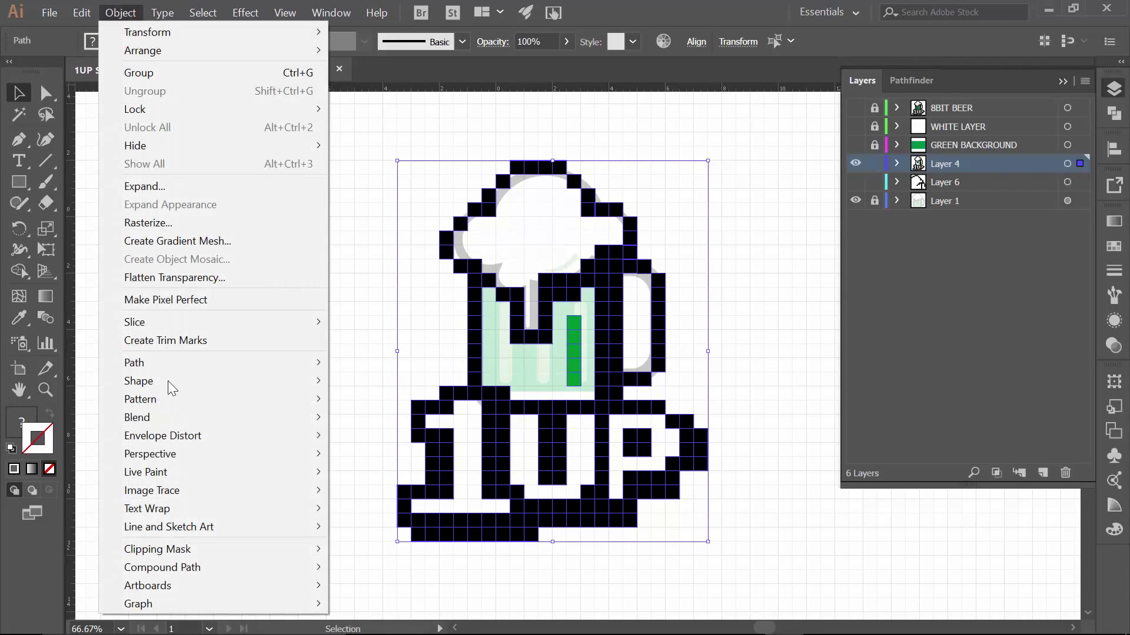
mouse_move(217, 472)
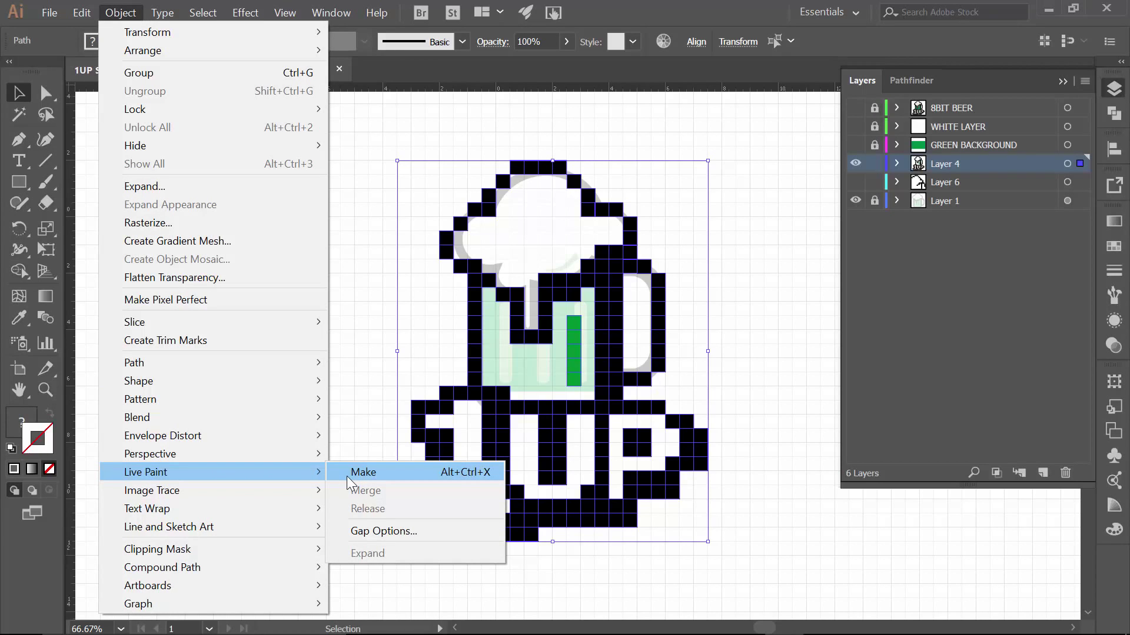
left_click(349, 477)
left_click(353, 394)
Step: Fill the beer region dark green with the Live Paint Bucket
key("k")
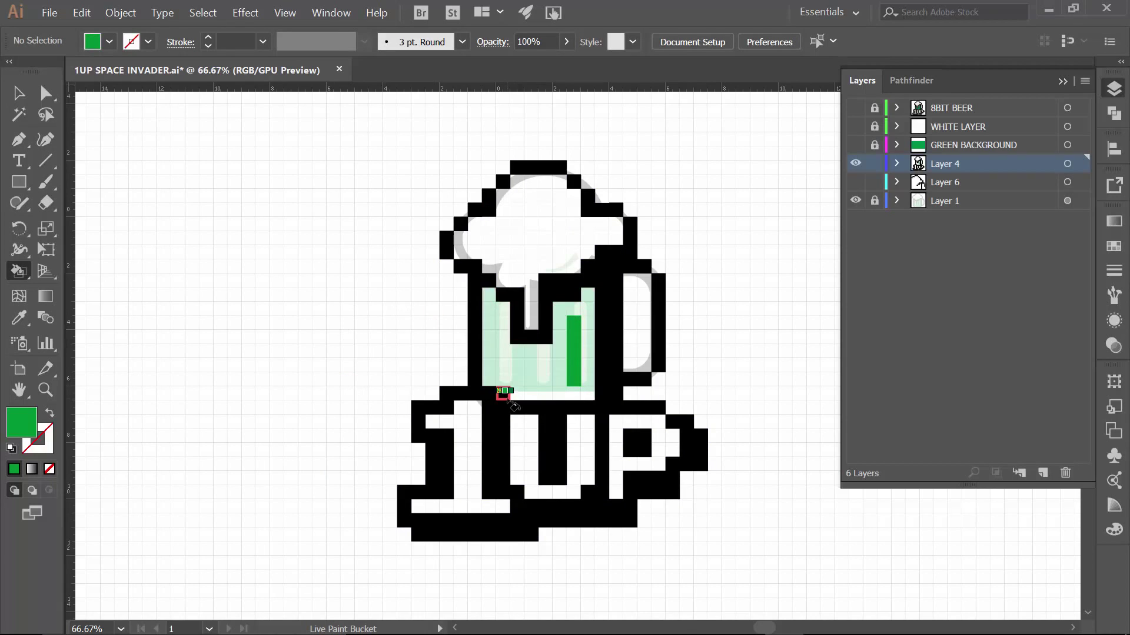
key("Left")
left_click(516, 367)
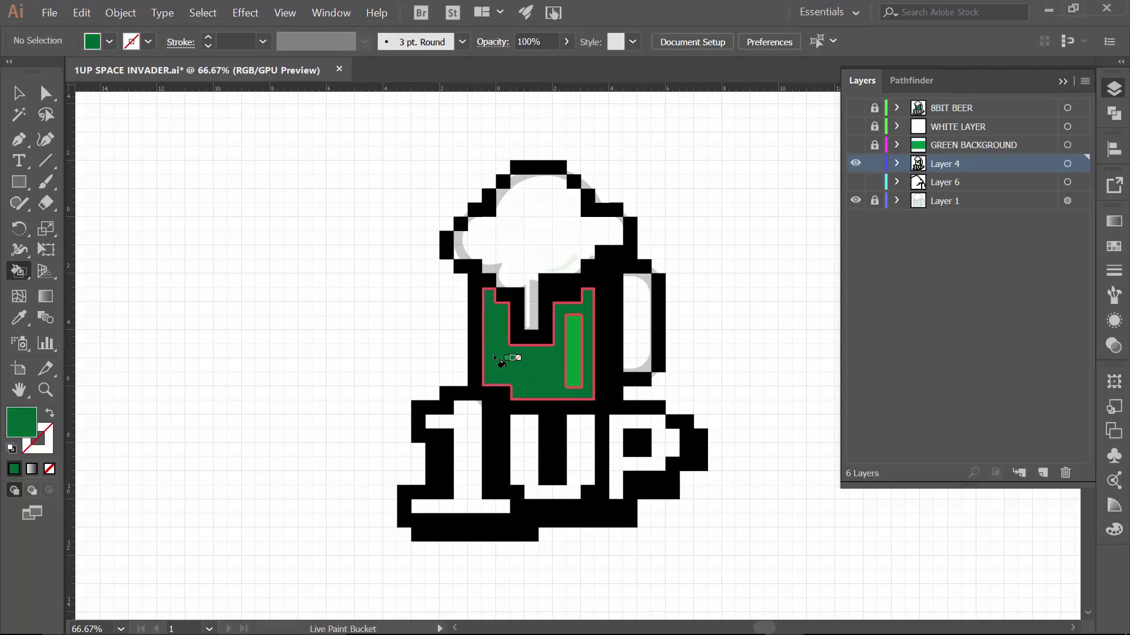
Step: Fill the foam and the U and P letters white
left_click(109, 41)
left_click(21, 69)
left_click(485, 237)
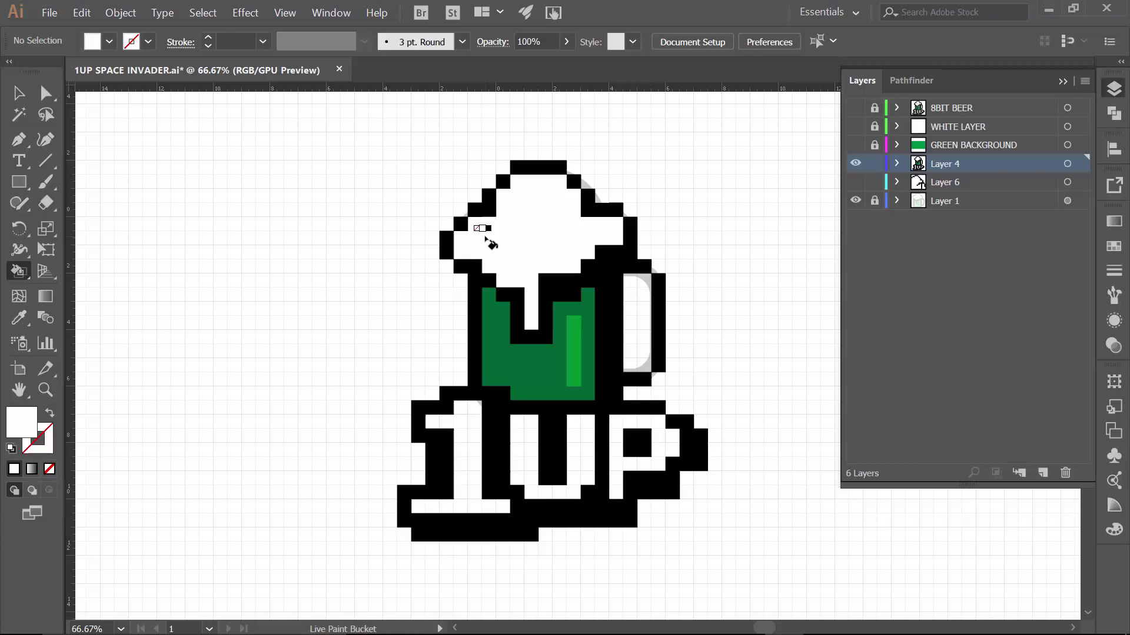
left_click(524, 442)
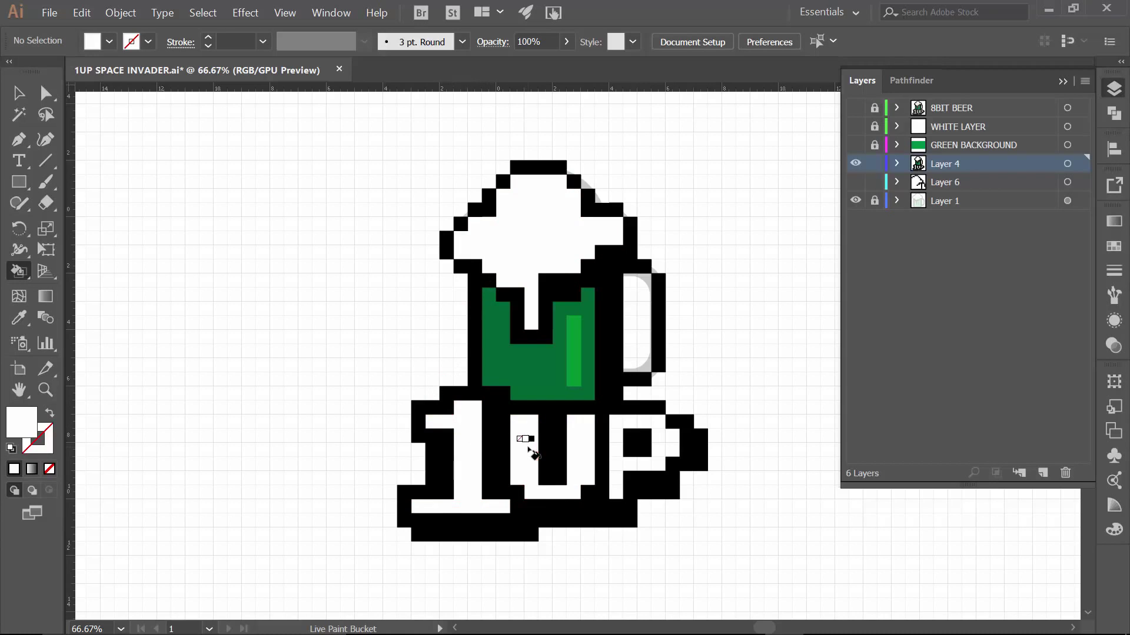
left_click(613, 441)
key("v")
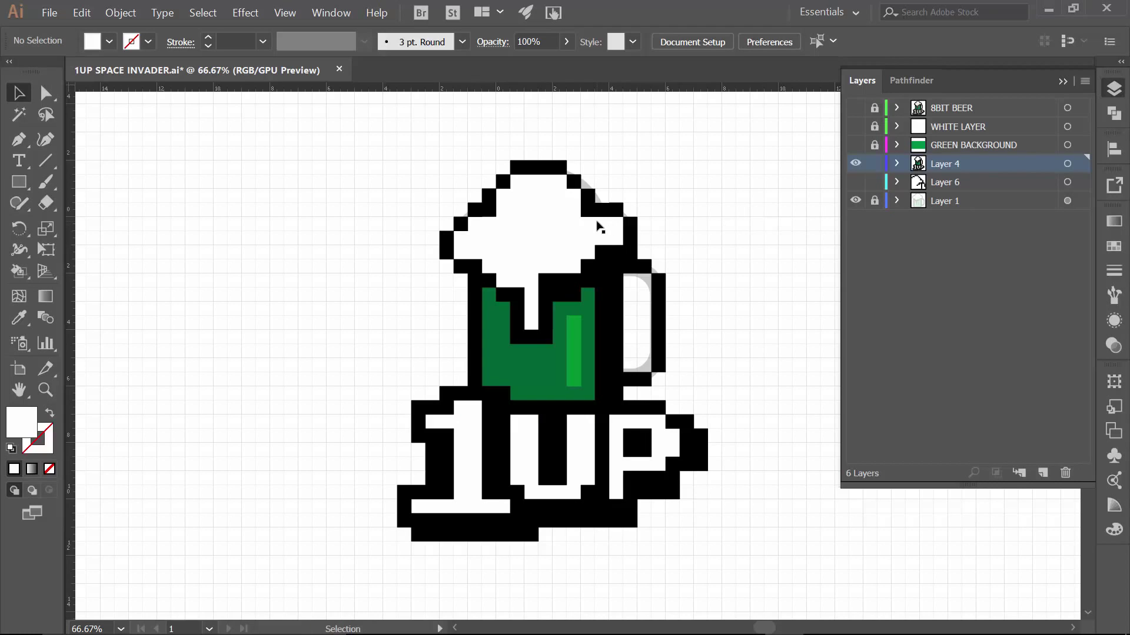
Step: Collapse the Layers panel, confirm Guides & Grid preferences (gridline every 1 in, 2 subdivisions), then open the View menu
left_click(1063, 81)
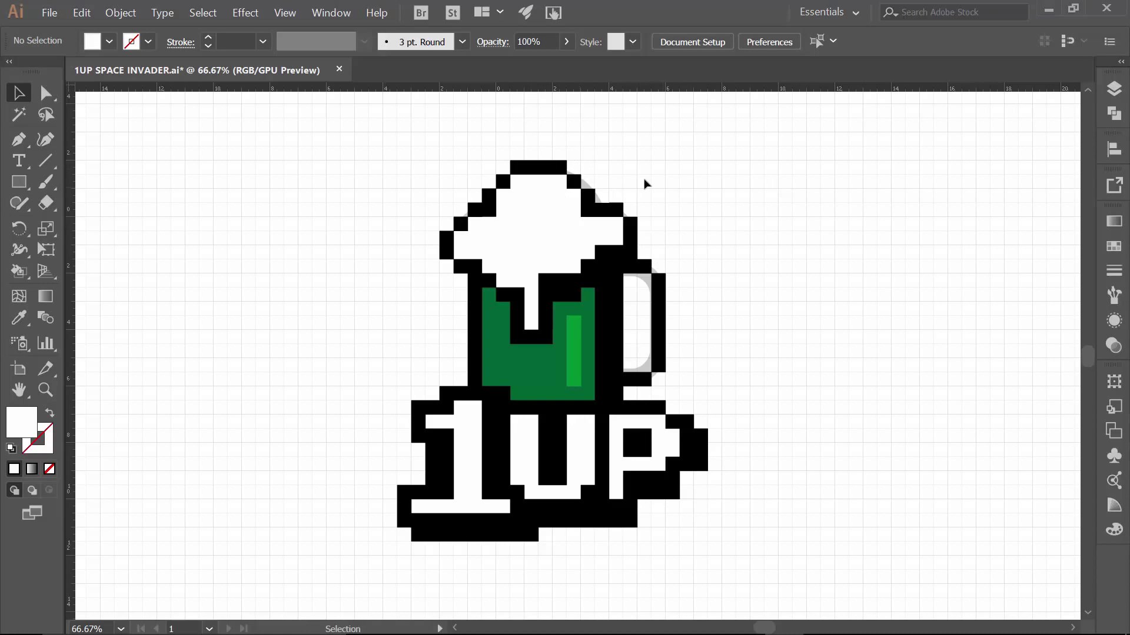
left_click(768, 43)
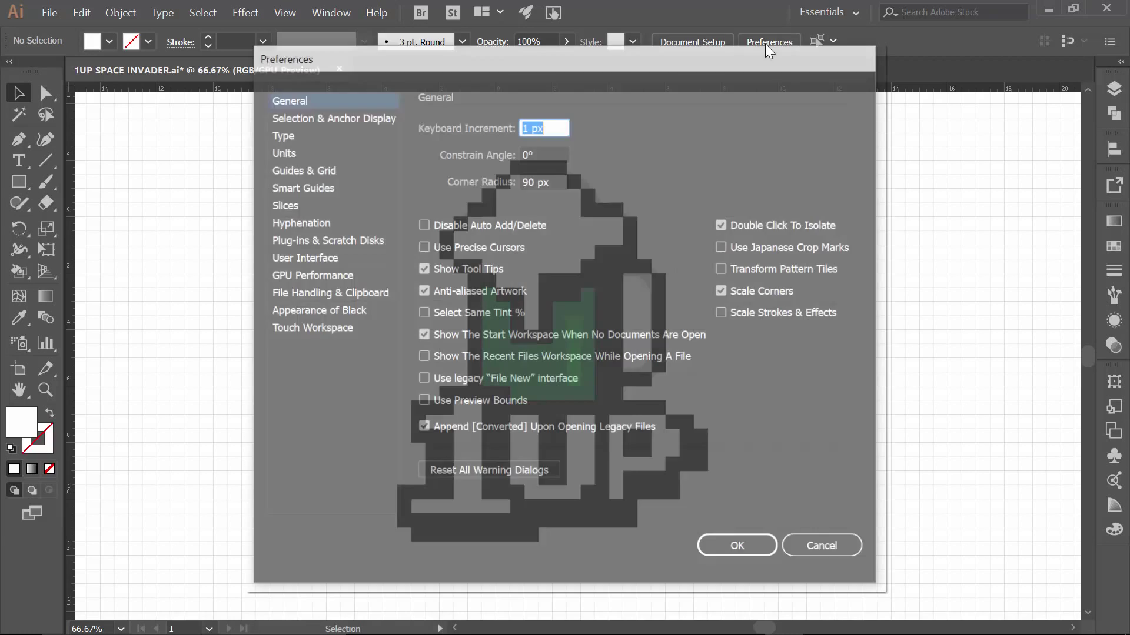
left_click(298, 170)
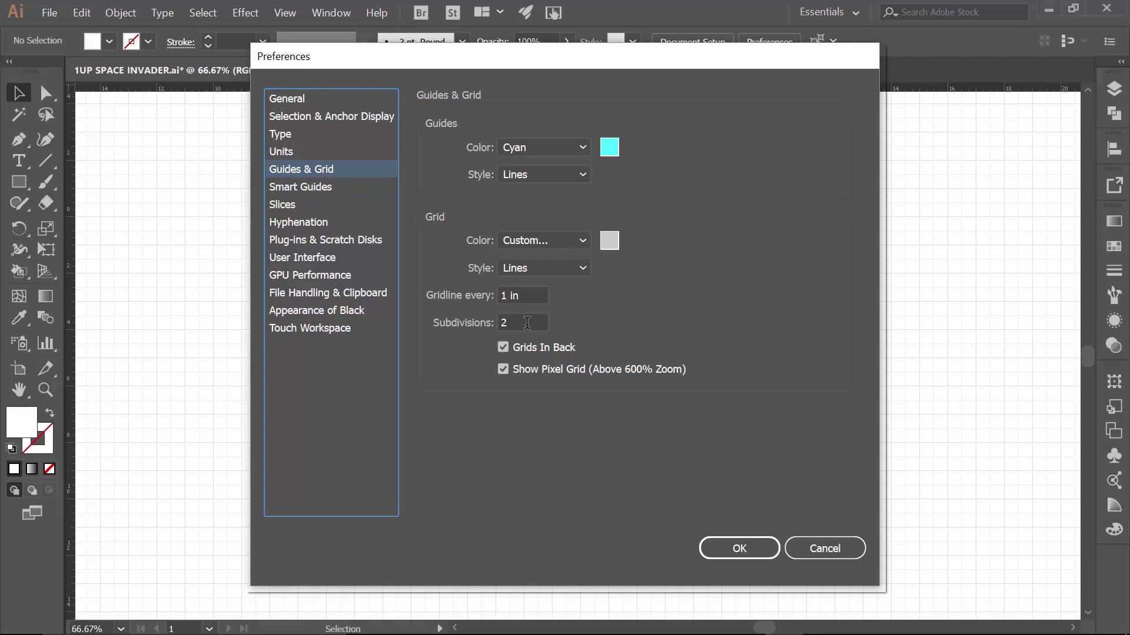
left_click(768, 558)
left_click(288, 13)
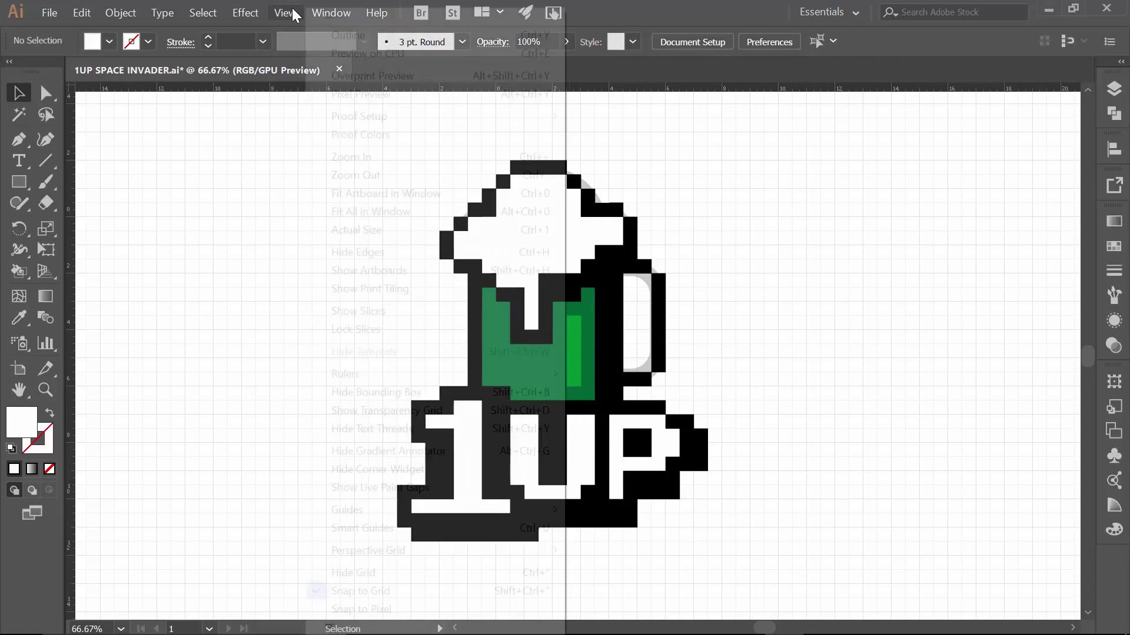